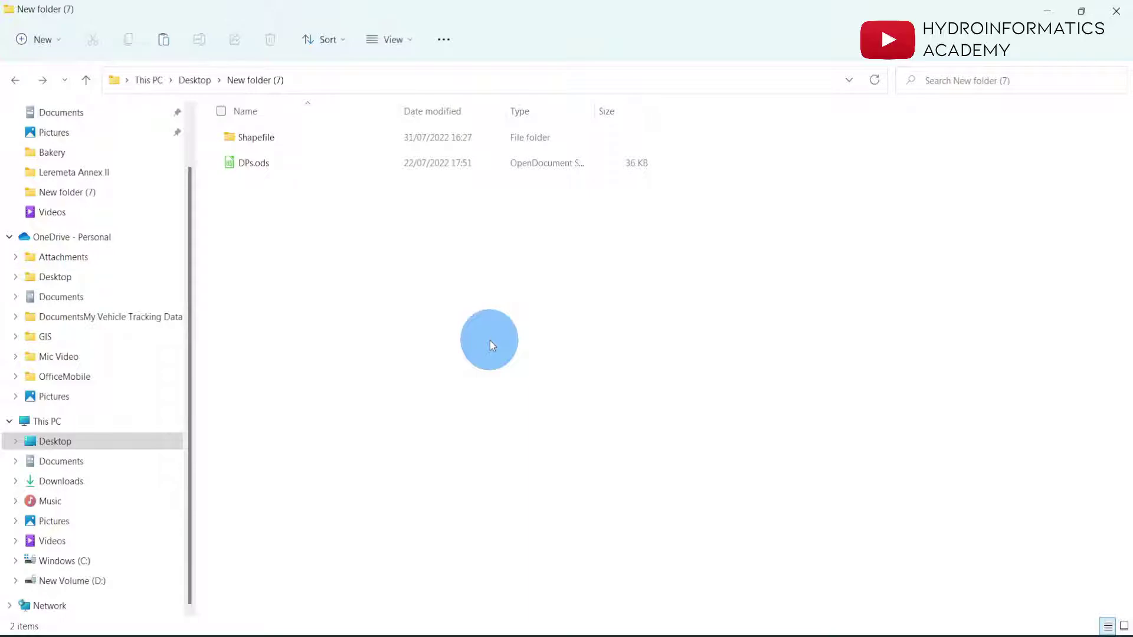
# Step: Open DPs.ods in Calc and inspect the fid, DP/CT Name and Meter Number columns
pyautogui.click(290, 165)
pyautogui.doubleClick(290, 168)
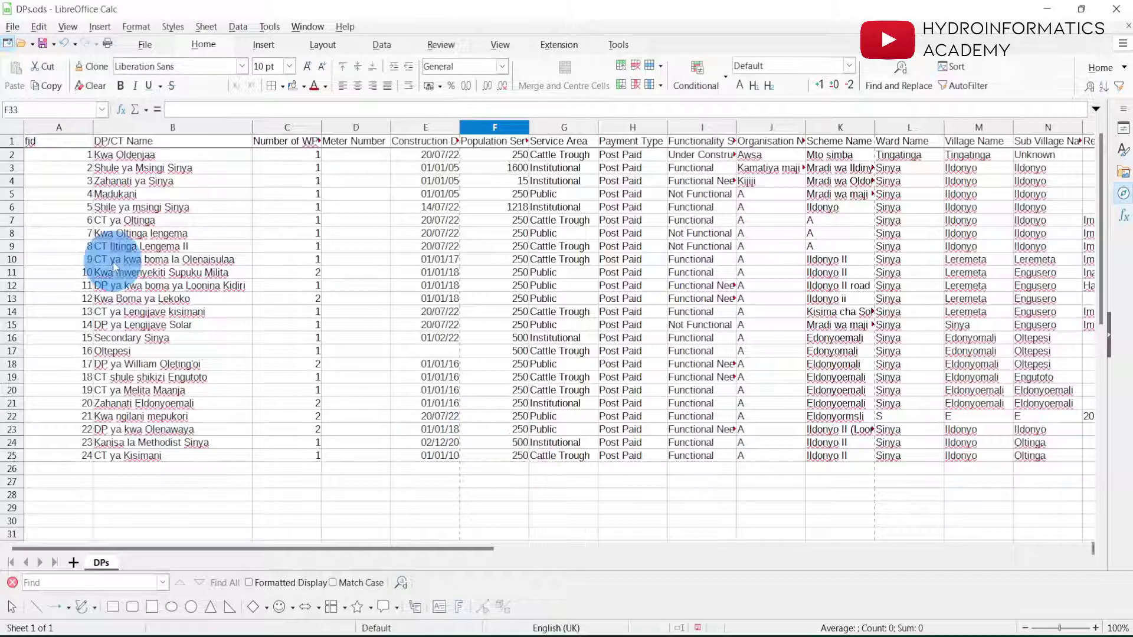
pyautogui.click(65, 127)
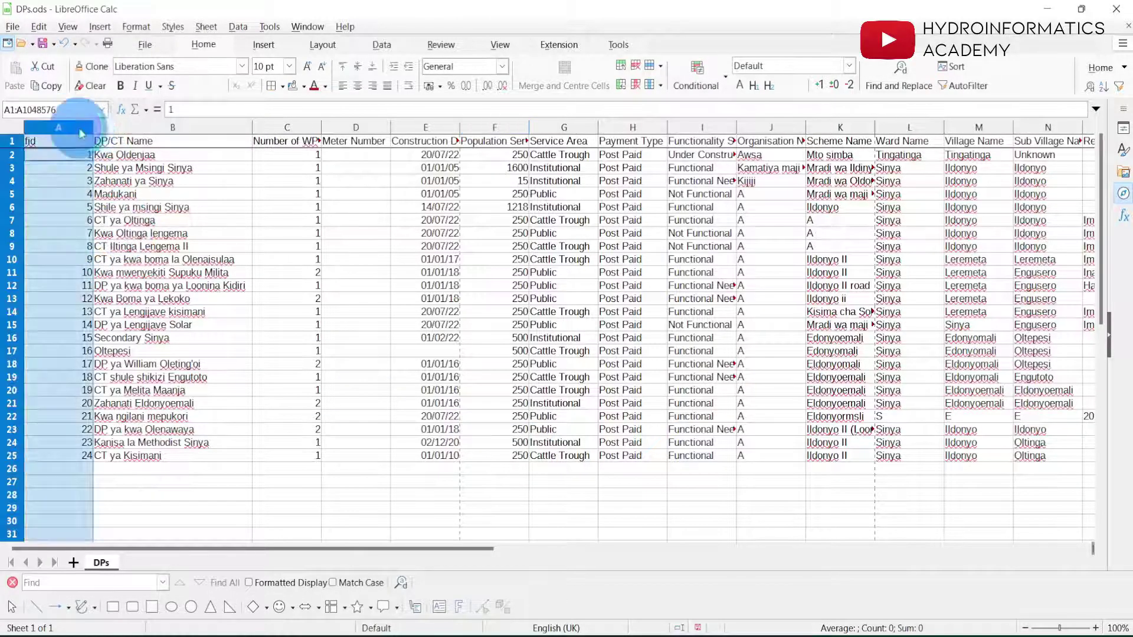
pyautogui.click(224, 127)
pyautogui.click(352, 127)
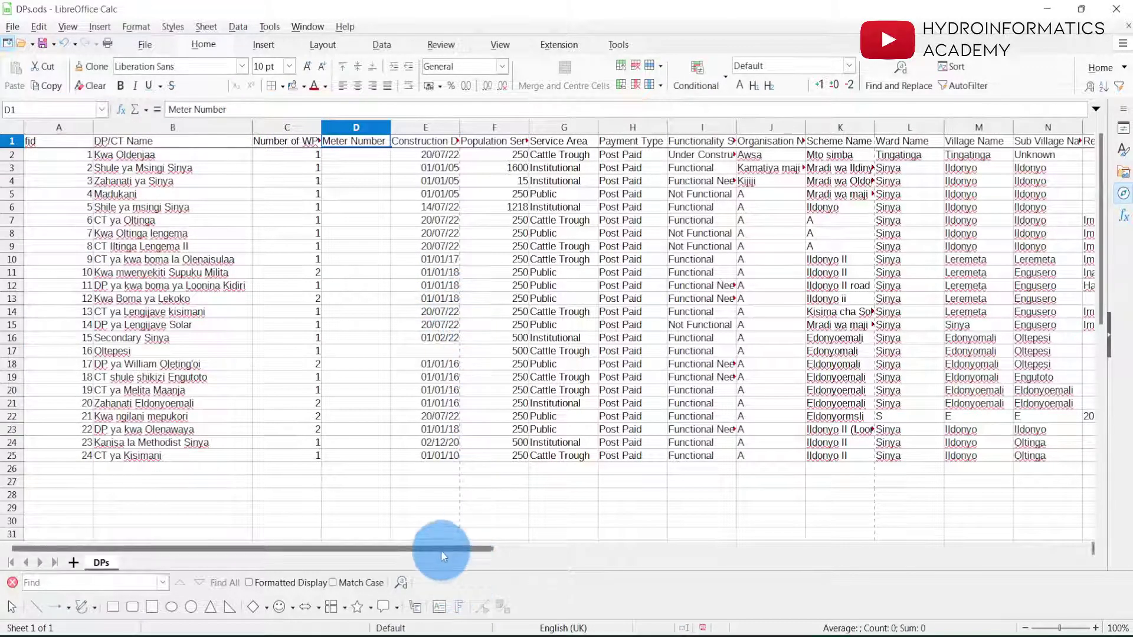
pyautogui.click(59, 127)
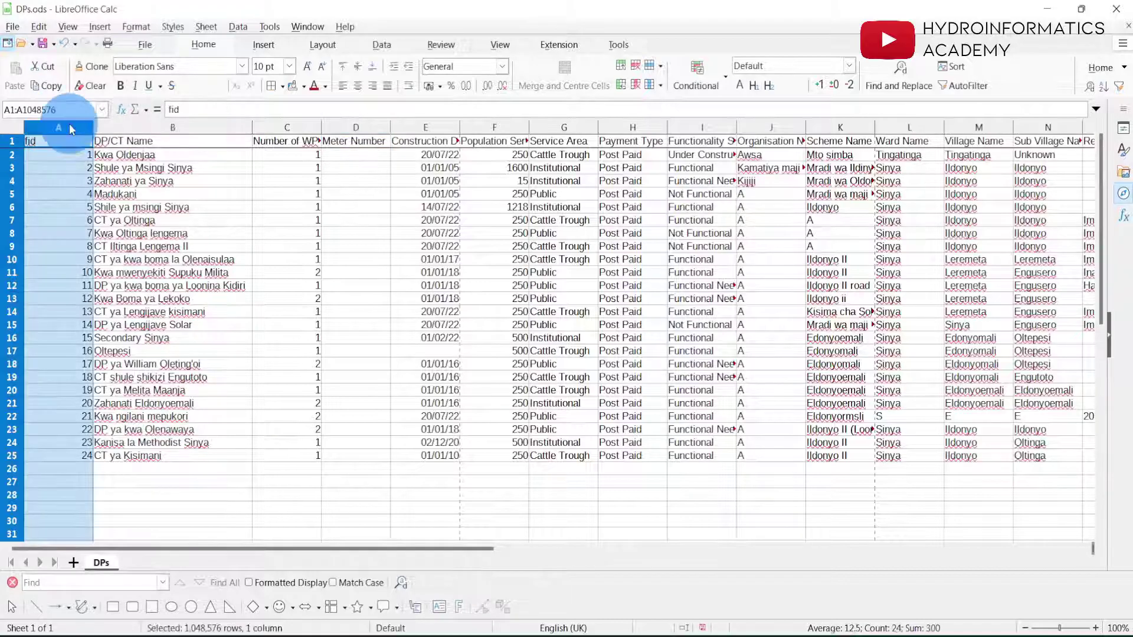
# Step: Scroll right to check the Latitude (P) and Longitude (Q) columns
pyautogui.moveTo(435, 549); pyautogui.dragTo(638, 556)
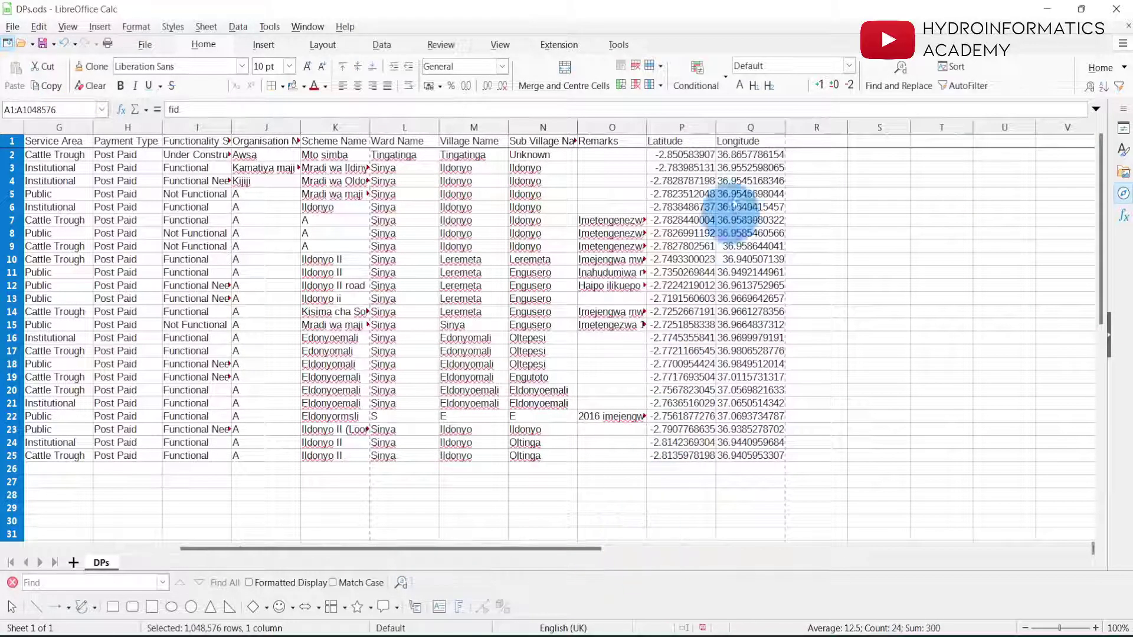
pyautogui.click(679, 127)
pyautogui.click(750, 128)
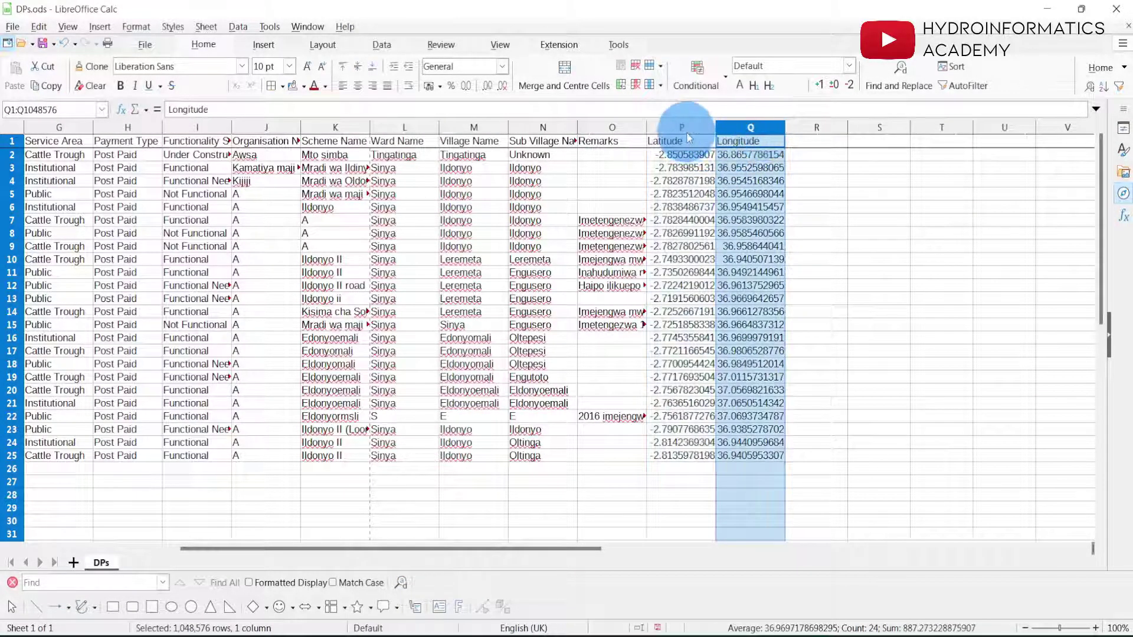
pyautogui.click(685, 130)
pyautogui.click(743, 130)
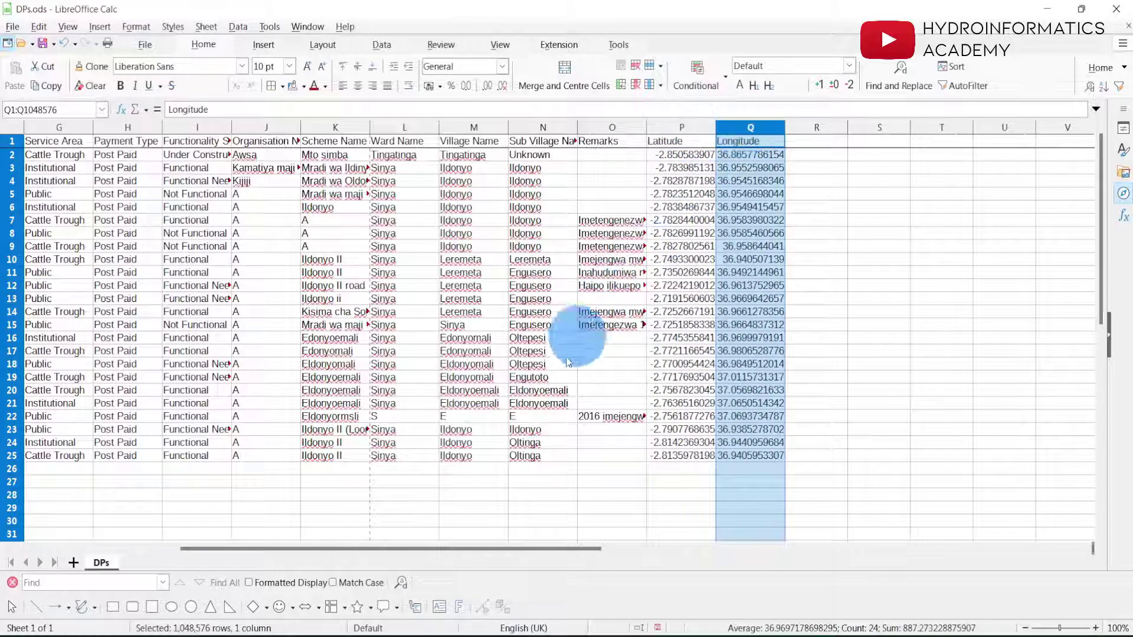
pyautogui.moveTo(522, 550); pyautogui.dragTo(277, 565)
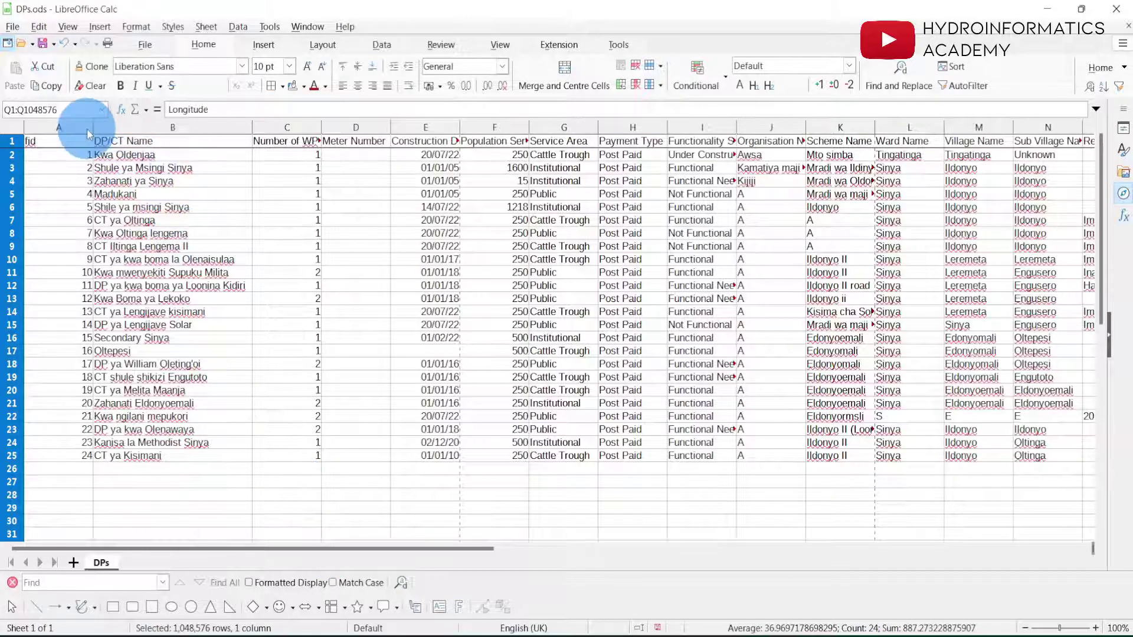
# Step: Save the DPs sheet as DPs.csv in Text CSV format, keeping the CSV export settings
pyautogui.click(12, 27)
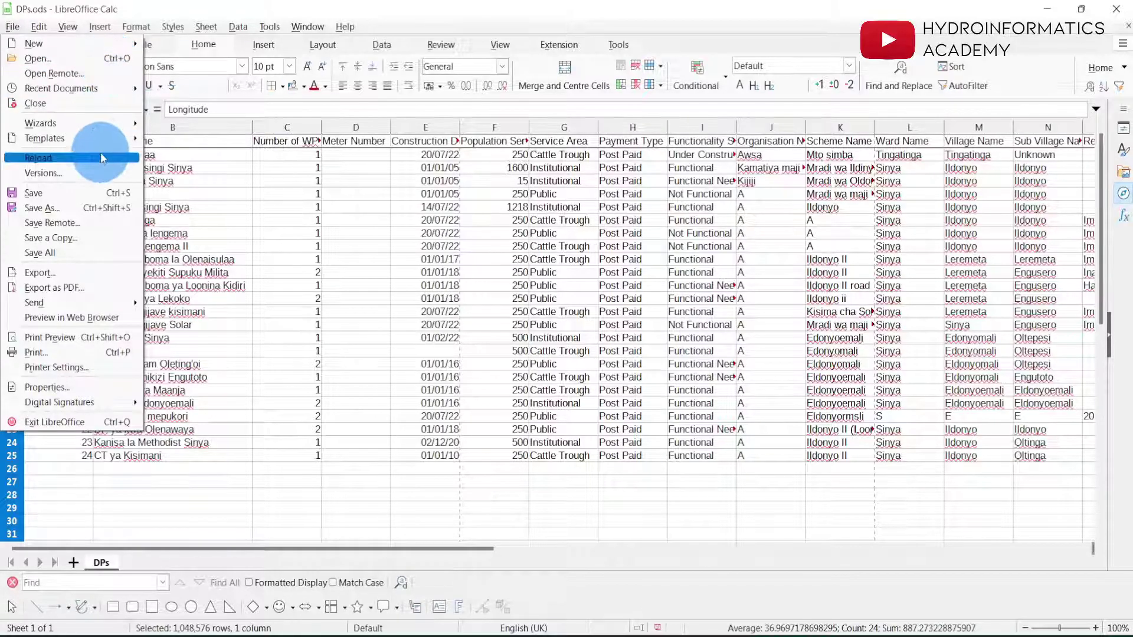
pyautogui.click(97, 207)
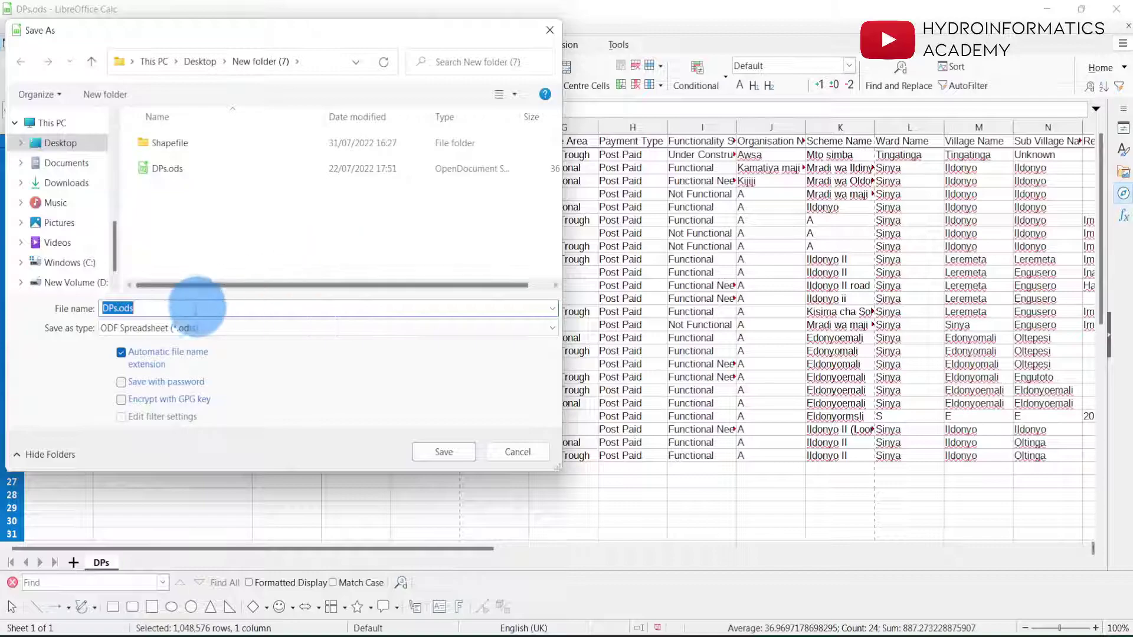
pyautogui.click(166, 332)
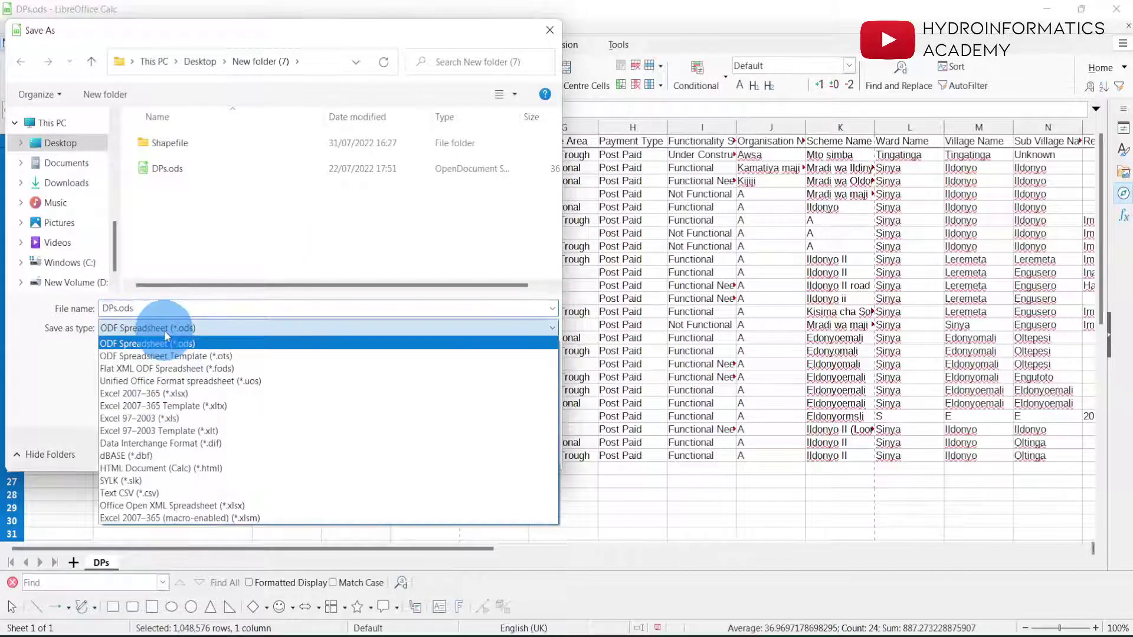
pyautogui.click(167, 498)
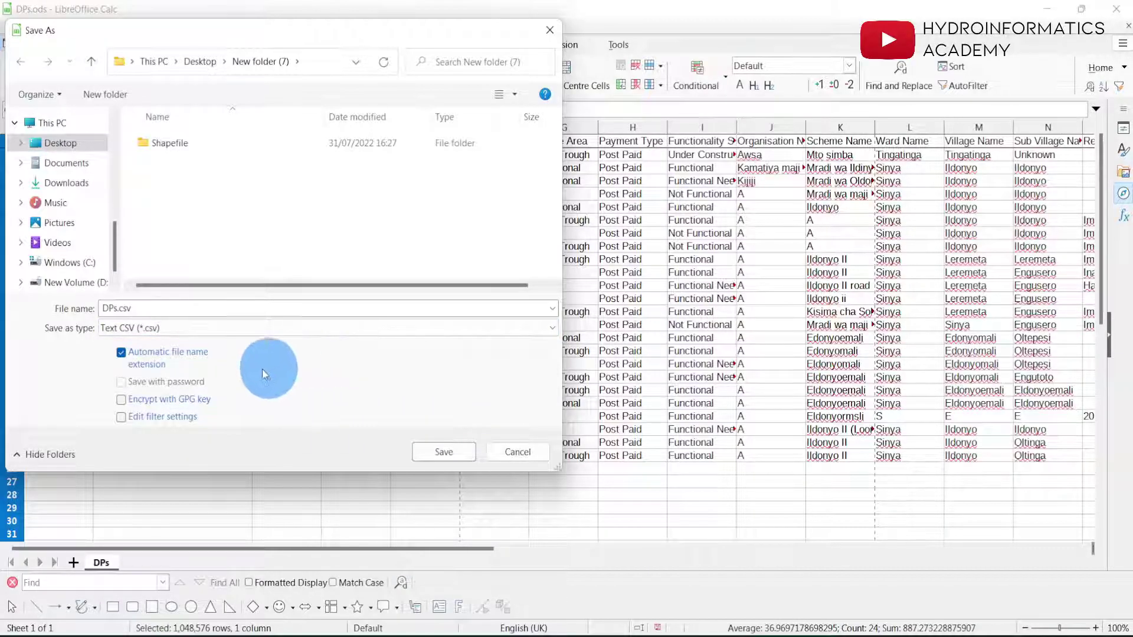
pyautogui.click(152, 307)
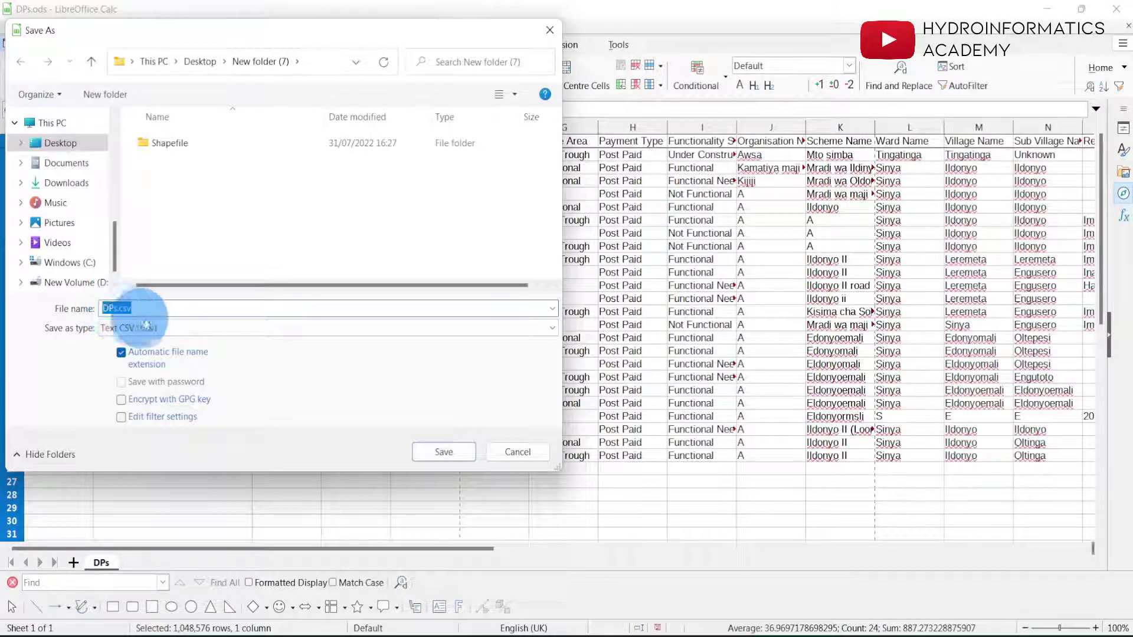
pyautogui.click(443, 452)
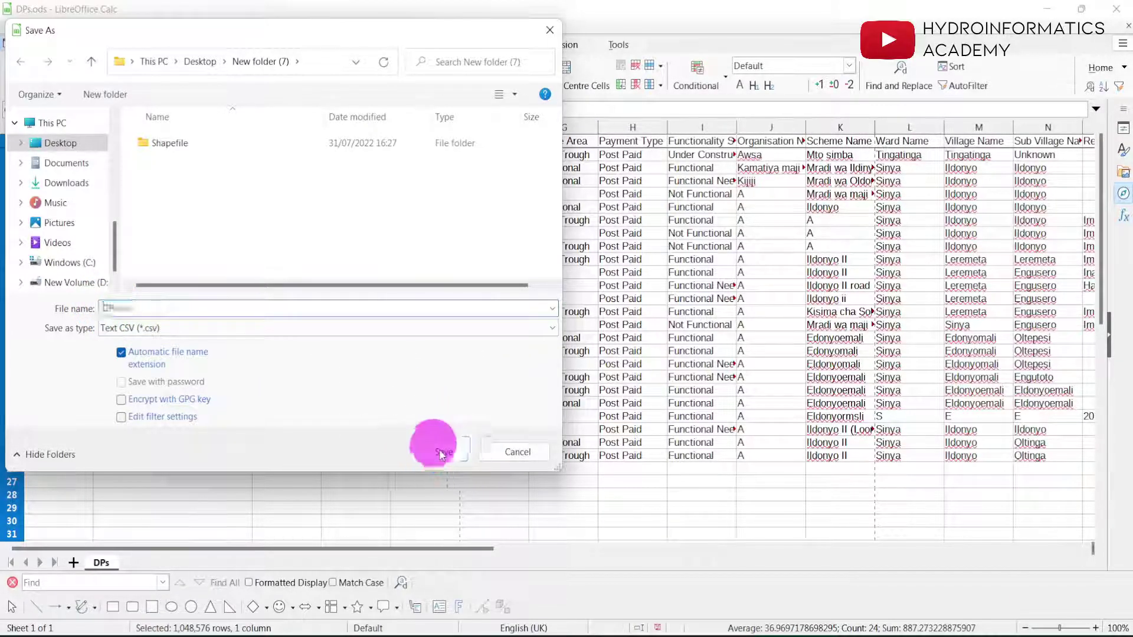
pyautogui.click(531, 374)
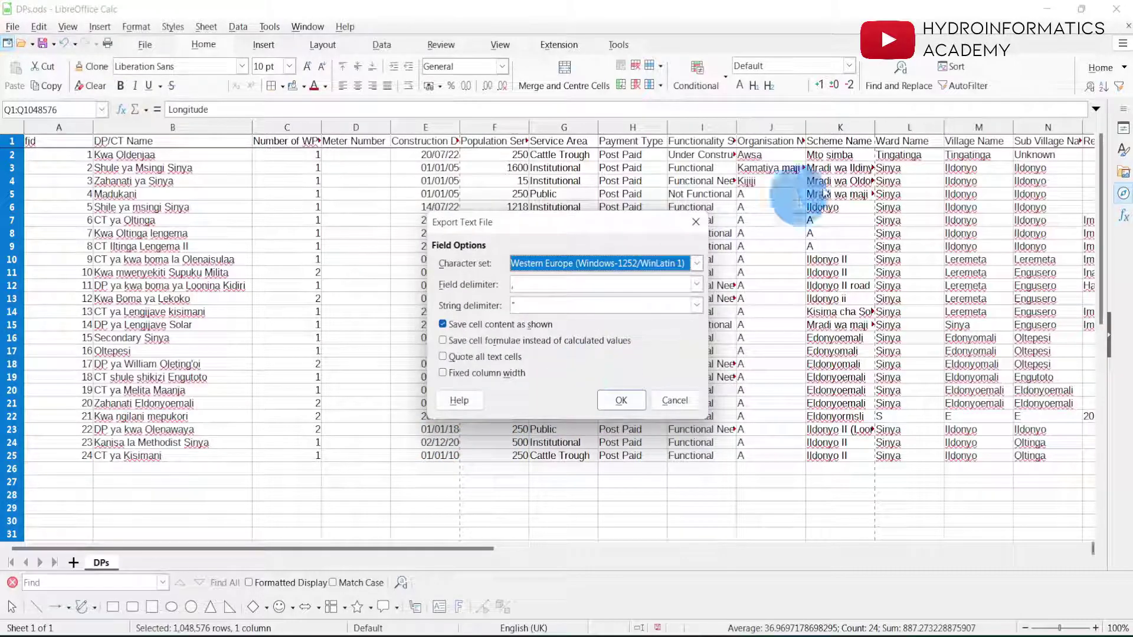
pyautogui.click(628, 401)
# Step: Confirm DPs.csv now sits beside DPs.ods in the folder
pyautogui.click(1047, 9)
pyautogui.click(299, 218)
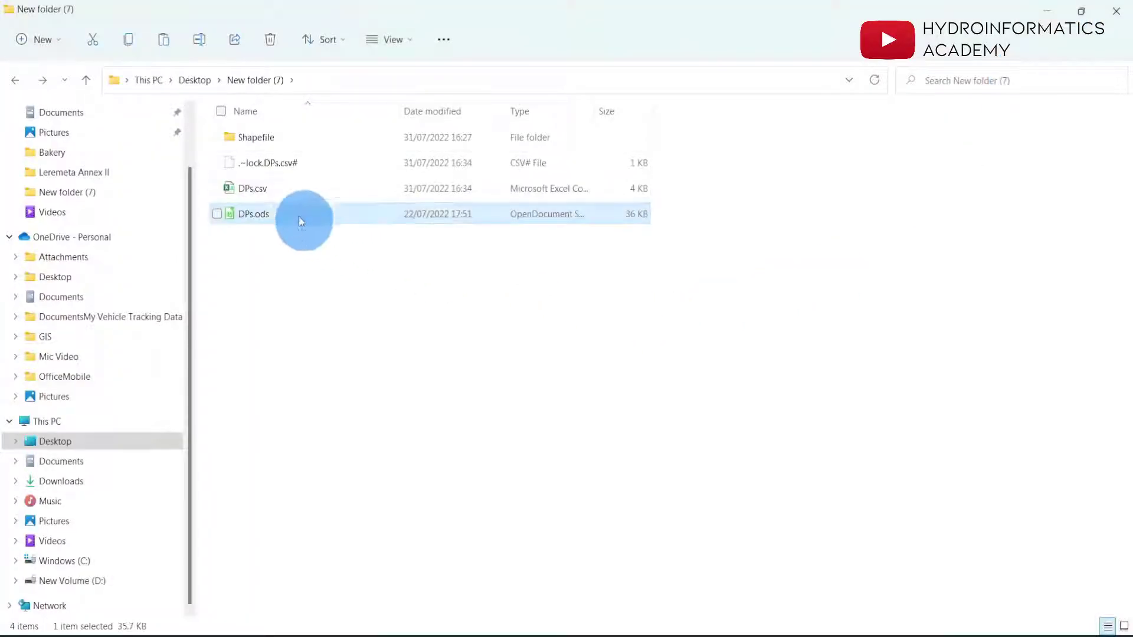
pyautogui.click(283, 188)
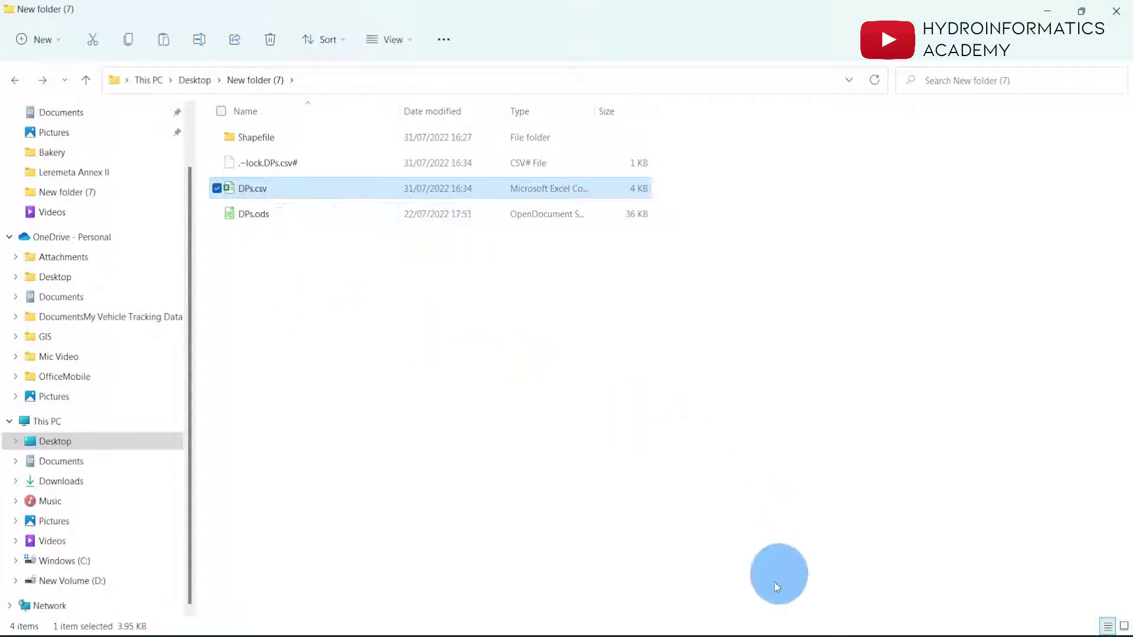
# Step: In QGIS, dismiss the Layer Exported notice and bring up the Layer > Add Layer menu
pyautogui.click(764, 627)
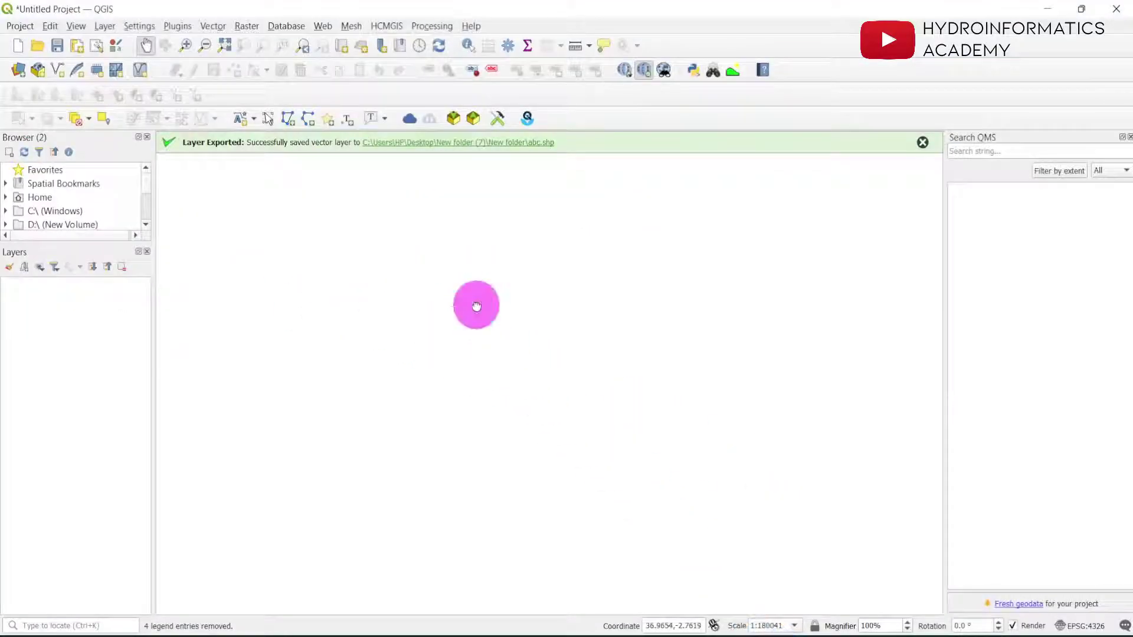
pyautogui.click(922, 143)
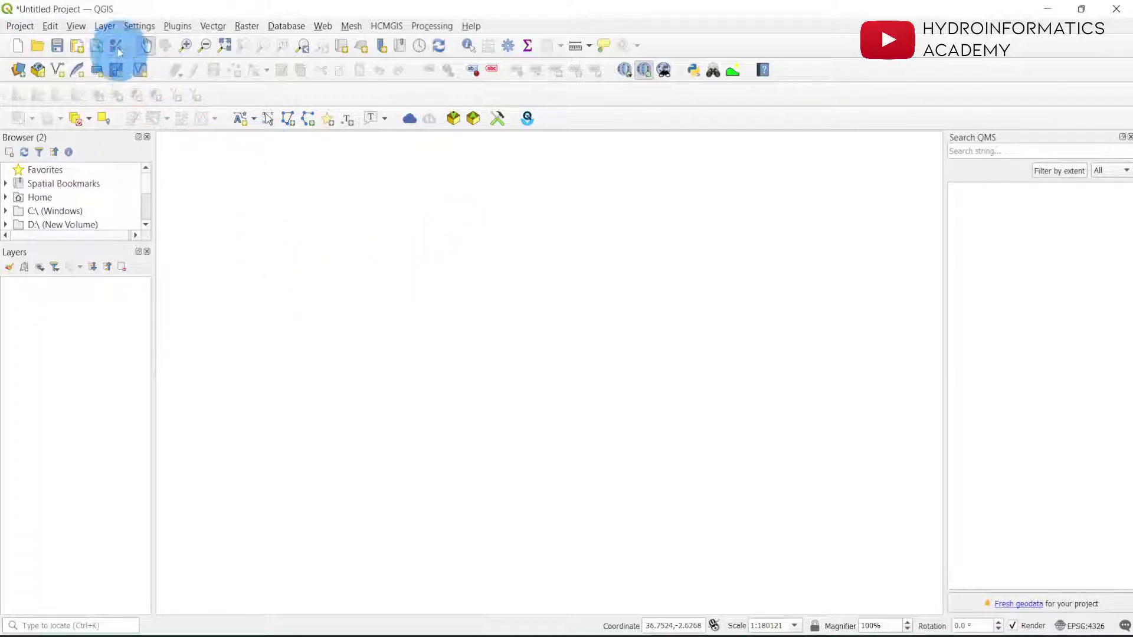
pyautogui.click(110, 30)
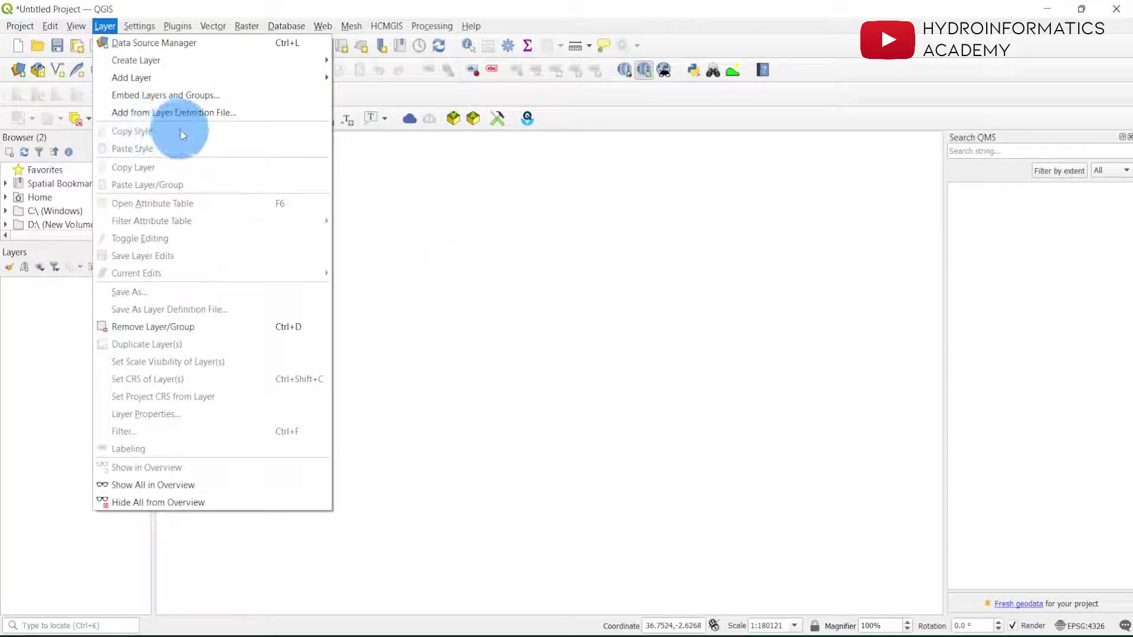
pyautogui.moveTo(214, 83)
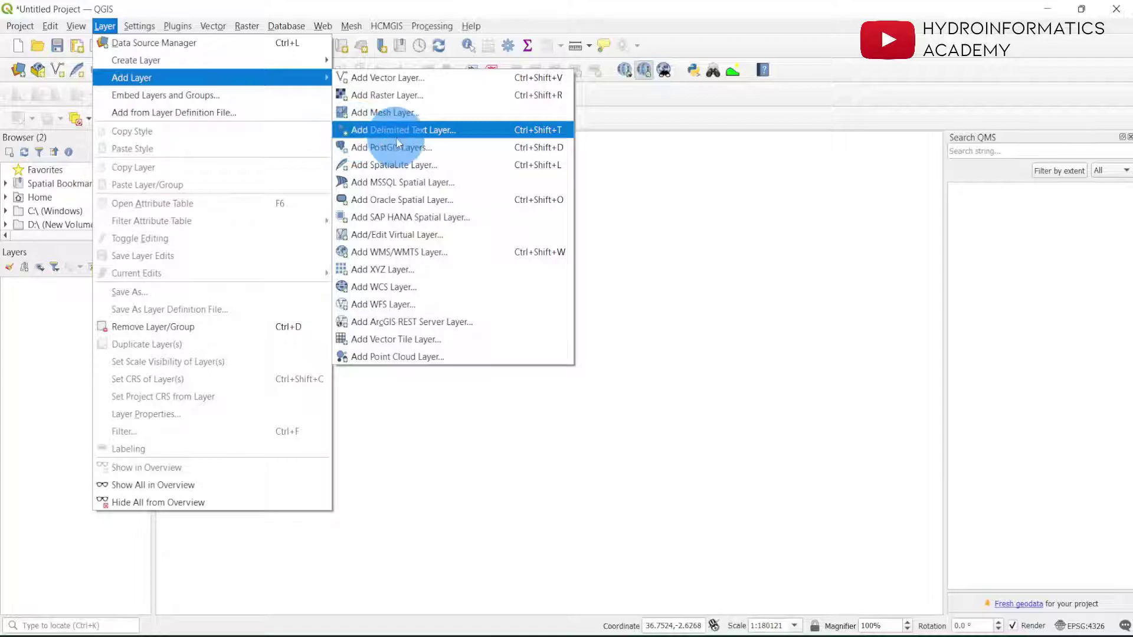
# Step: Load DPs.csv into the Delimited Text import settings
pyautogui.click(472, 130)
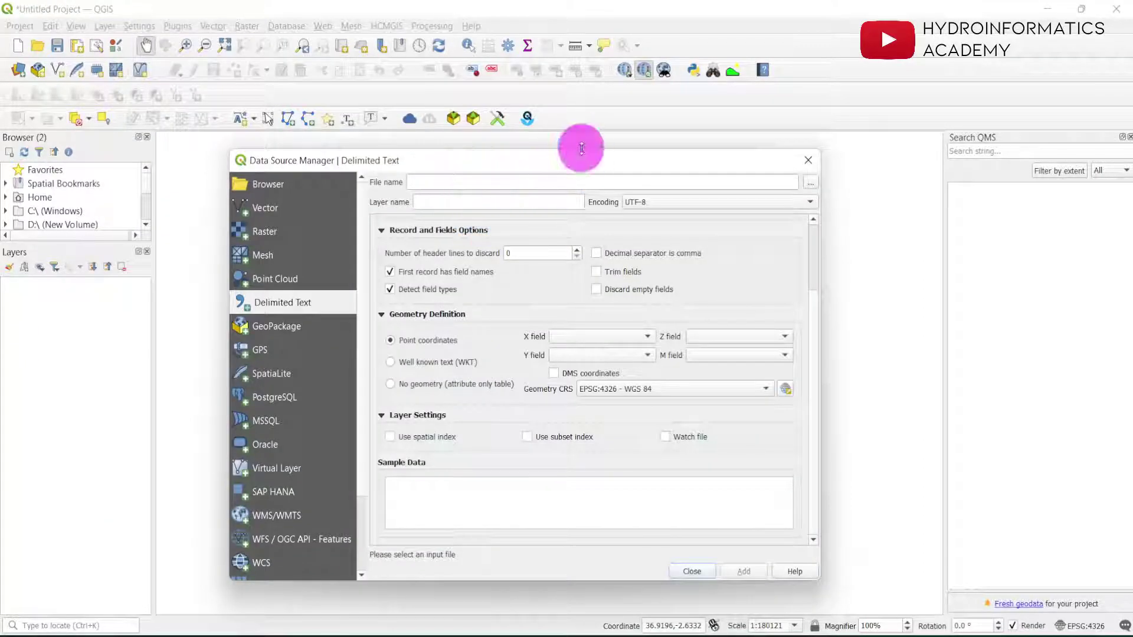
pyautogui.moveTo(572, 157); pyautogui.dragTo(529, 97)
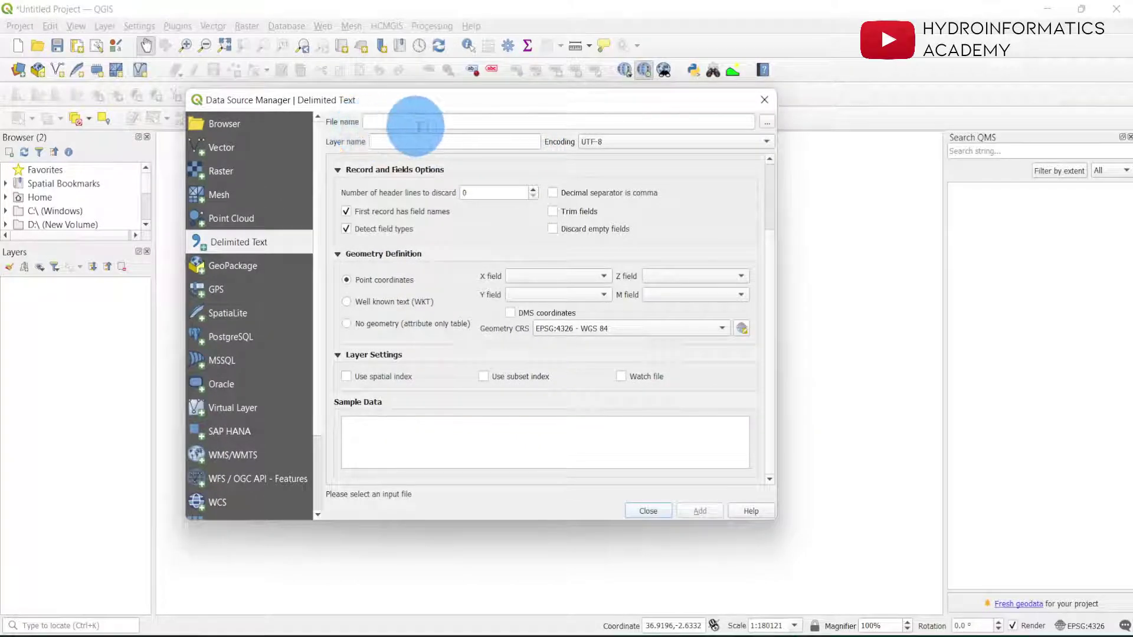
pyautogui.click(769, 121)
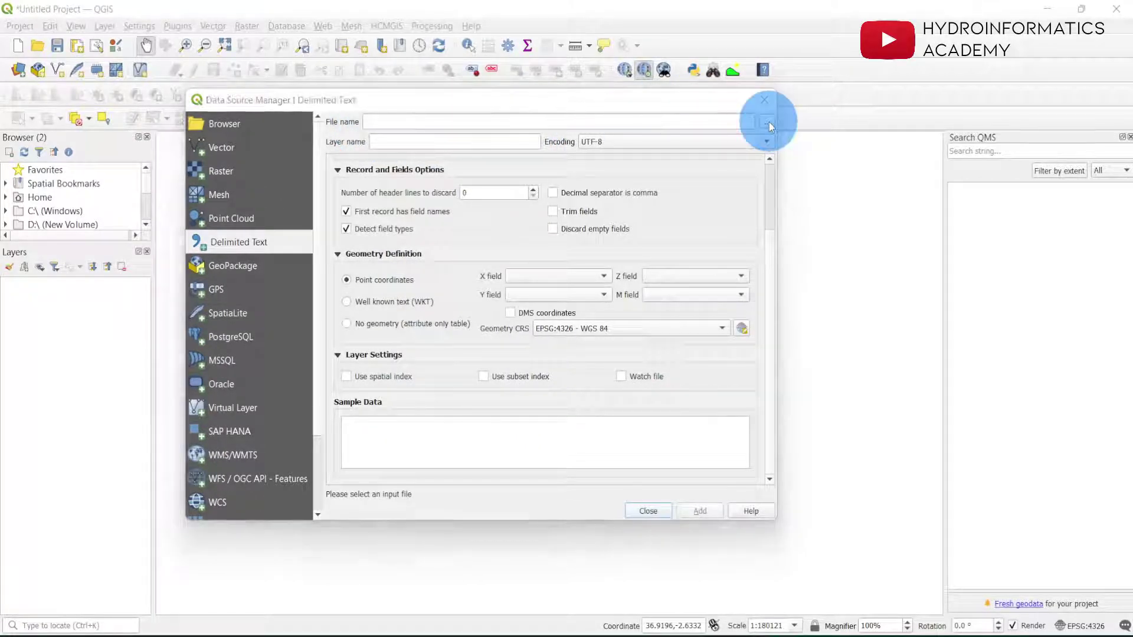
pyautogui.click(362, 264)
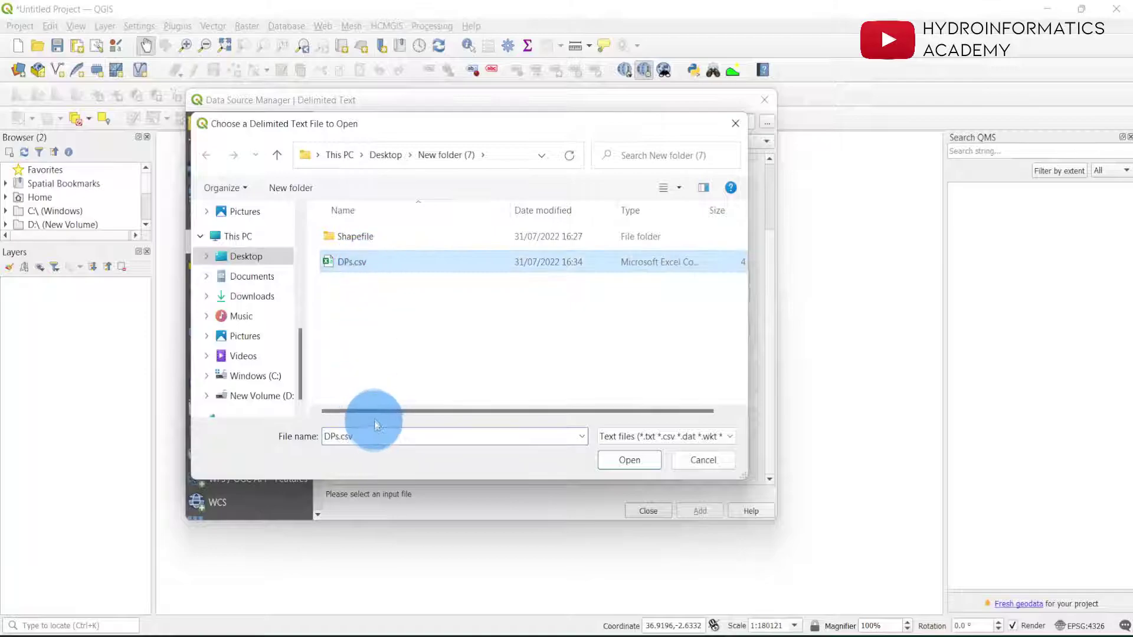
pyautogui.click(628, 460)
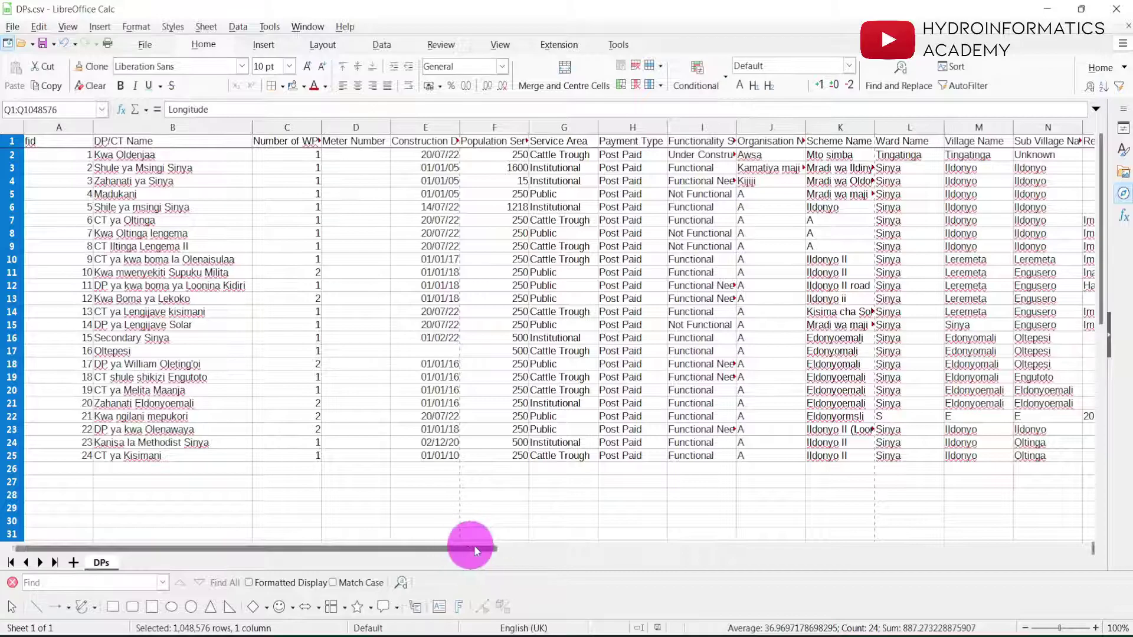
# Step: Set point geometry with Longitude as the X field and Latitude as the Y field
pyautogui.moveTo(474, 548); pyautogui.dragTo(618, 548)
pyautogui.click(769, 124)
pyautogui.click(819, 126)
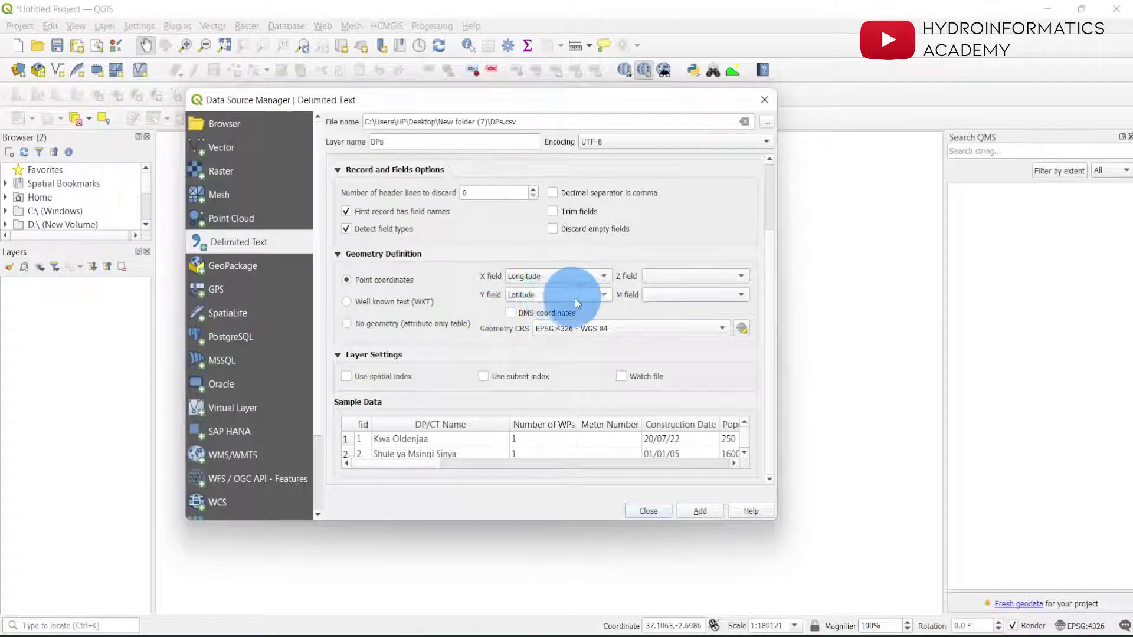
pyautogui.moveTo(774, 300); pyautogui.dragTo(759, 324)
# Step: Add the DPs point layer, close the manager, and toggle the DPs layer off and on
pyautogui.click(698, 511)
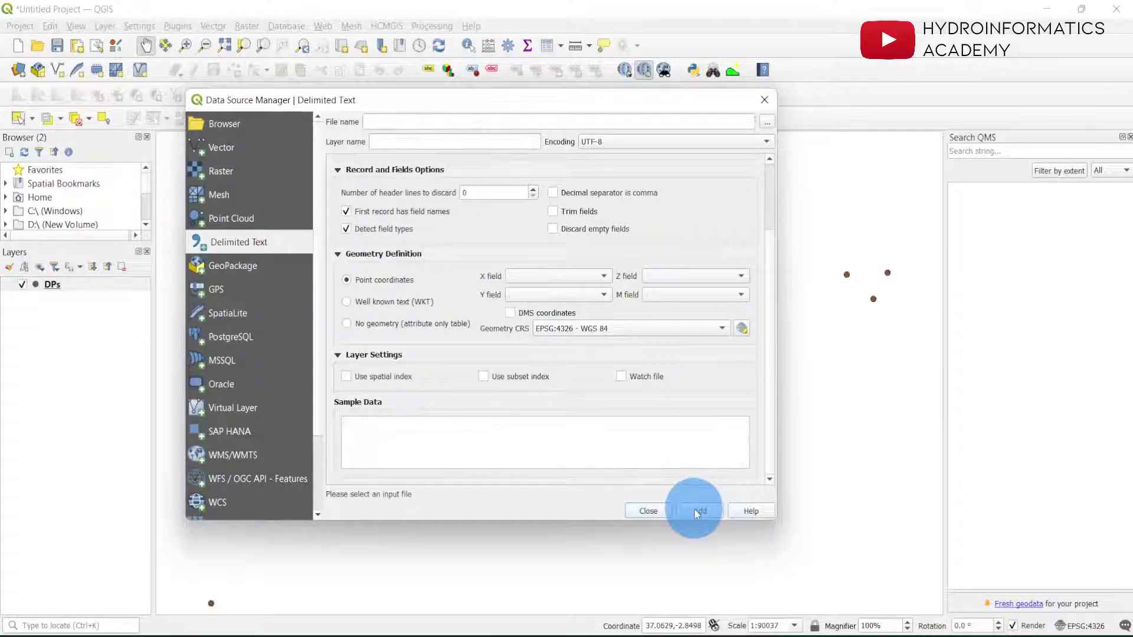
pyautogui.click(653, 512)
pyautogui.scroll(-1, 384, 453)
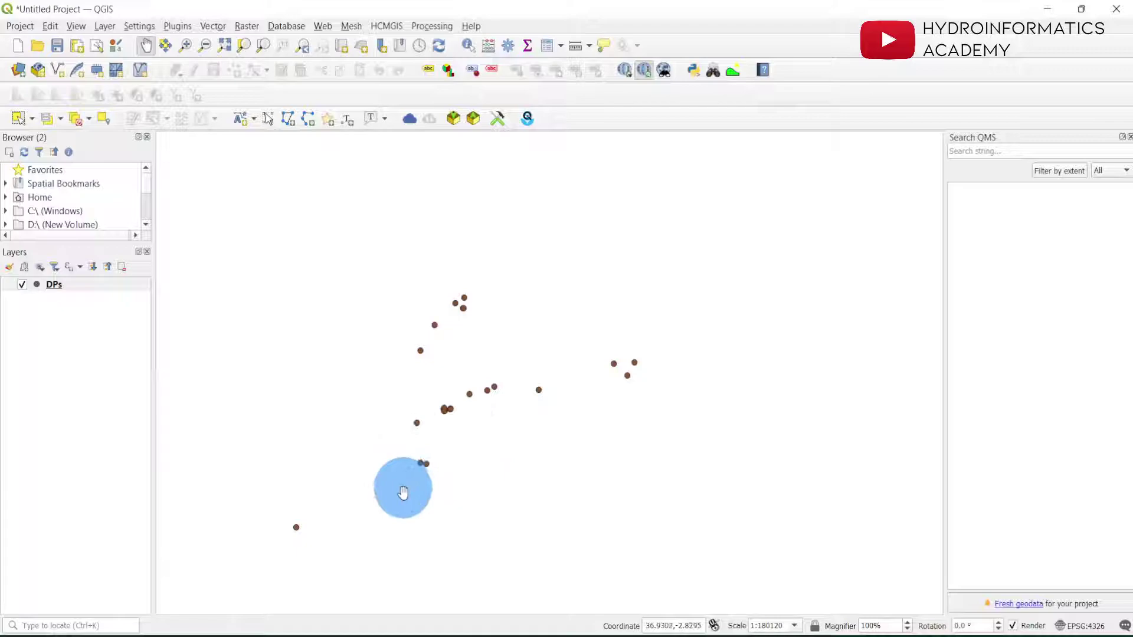
pyautogui.scroll(1, 402, 489)
pyautogui.scroll(-1, 546, 405)
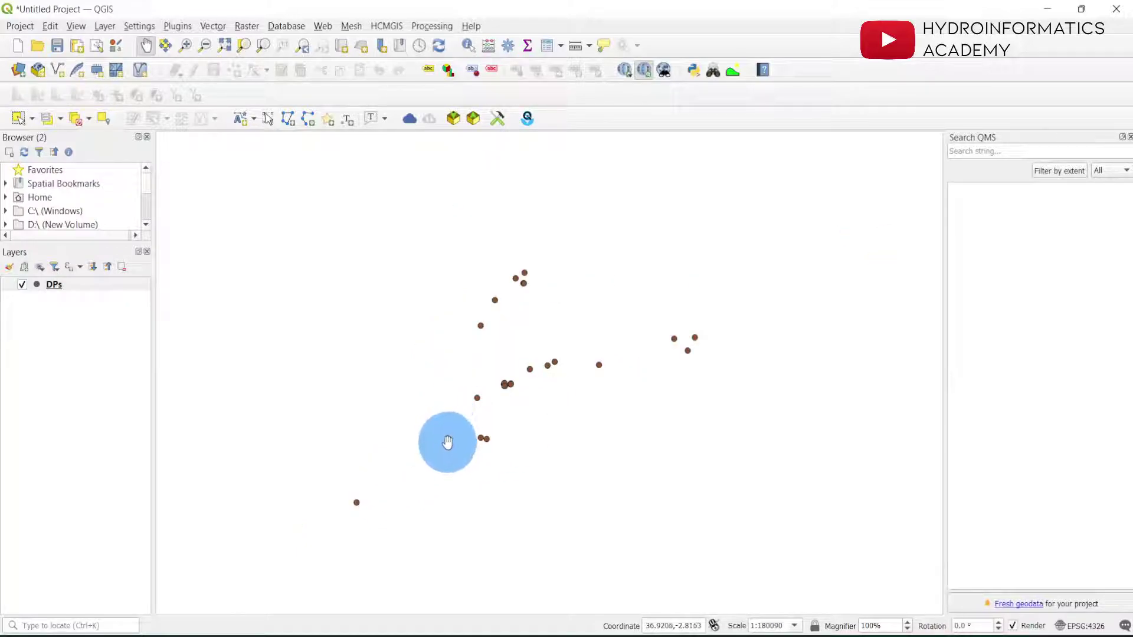
pyautogui.click(21, 284)
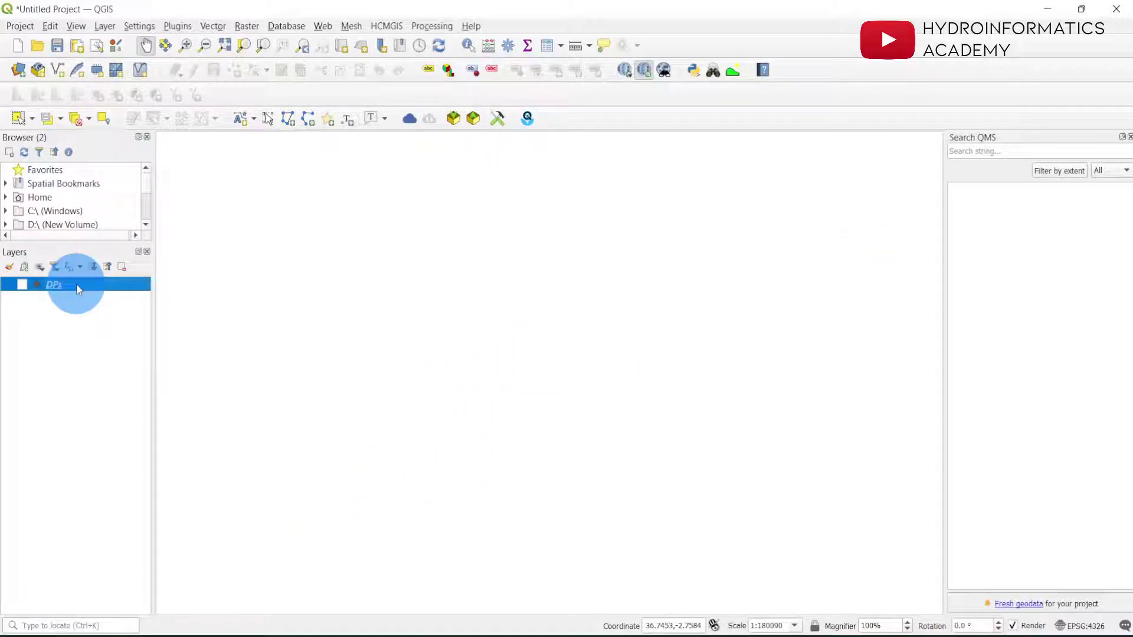
pyautogui.click(22, 284)
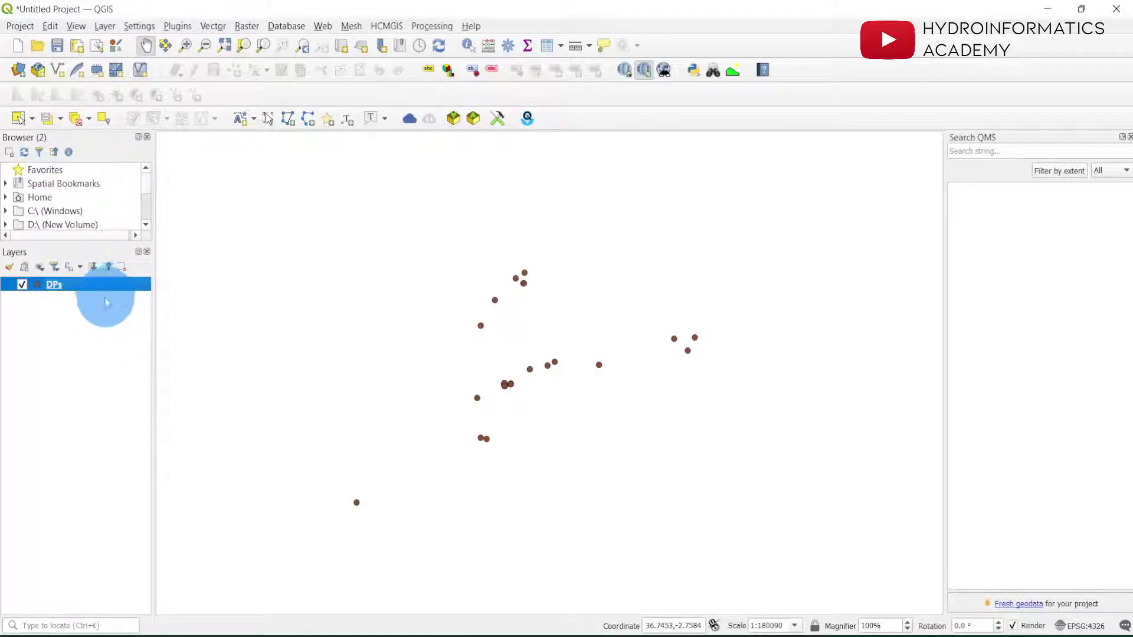
# Step: Start Export > Save Features As for the DPs layer with GeoPackage as the format
pyautogui.rightClick(123, 293)
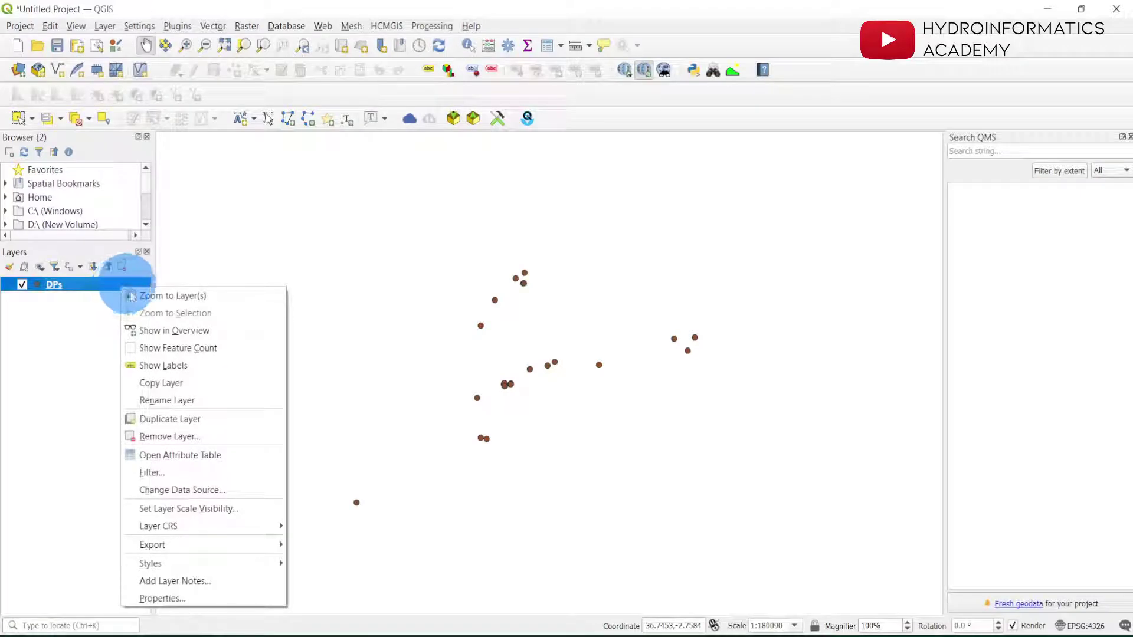
pyautogui.moveTo(220, 552)
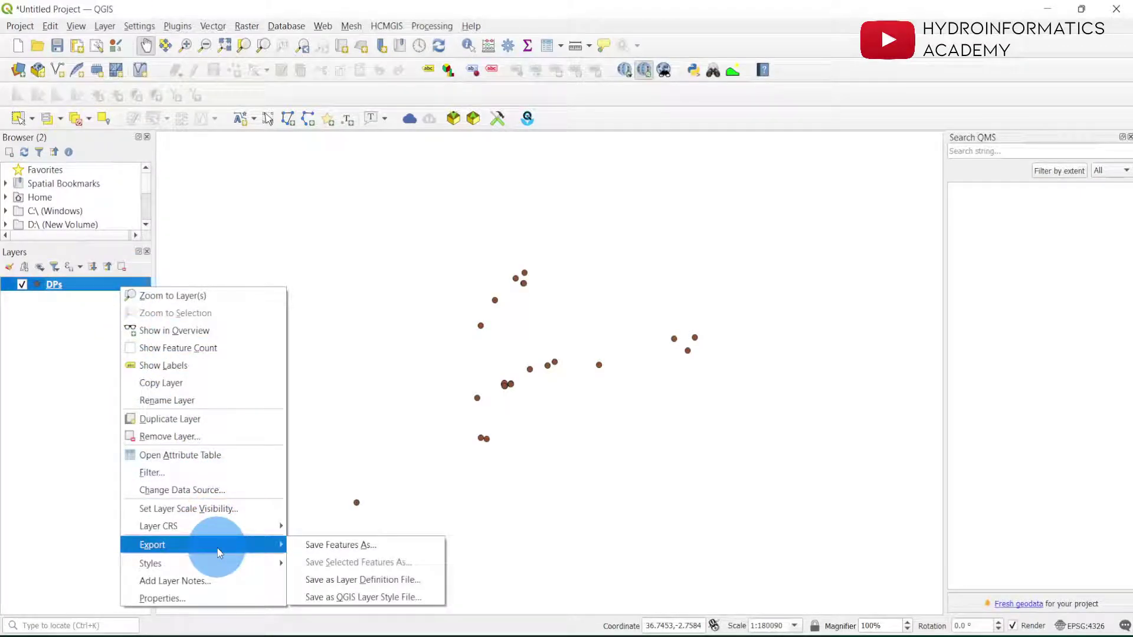
pyautogui.click(361, 547)
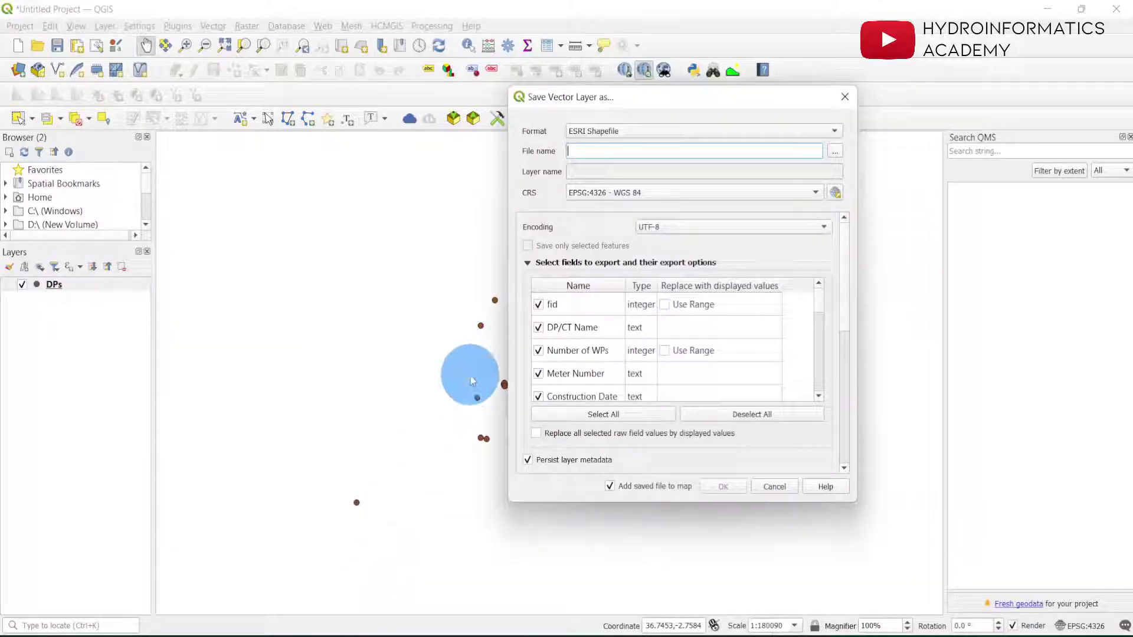
pyautogui.click(642, 131)
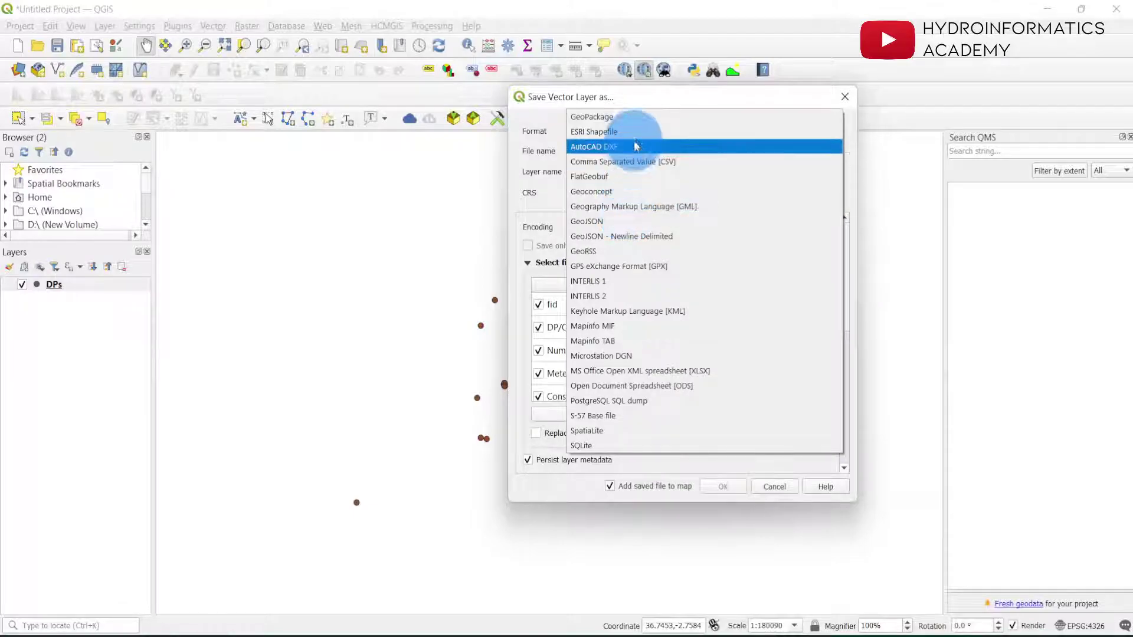
pyautogui.click(639, 116)
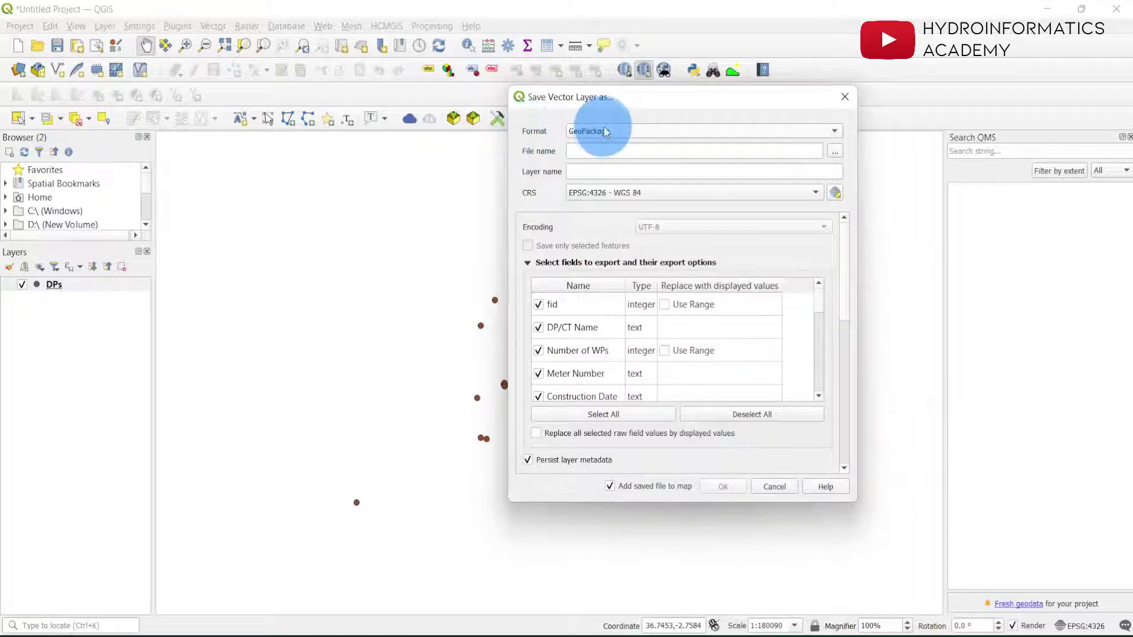
# Step: Create a New folder inside New folder (7) and enter it as the save location
pyautogui.click(835, 151)
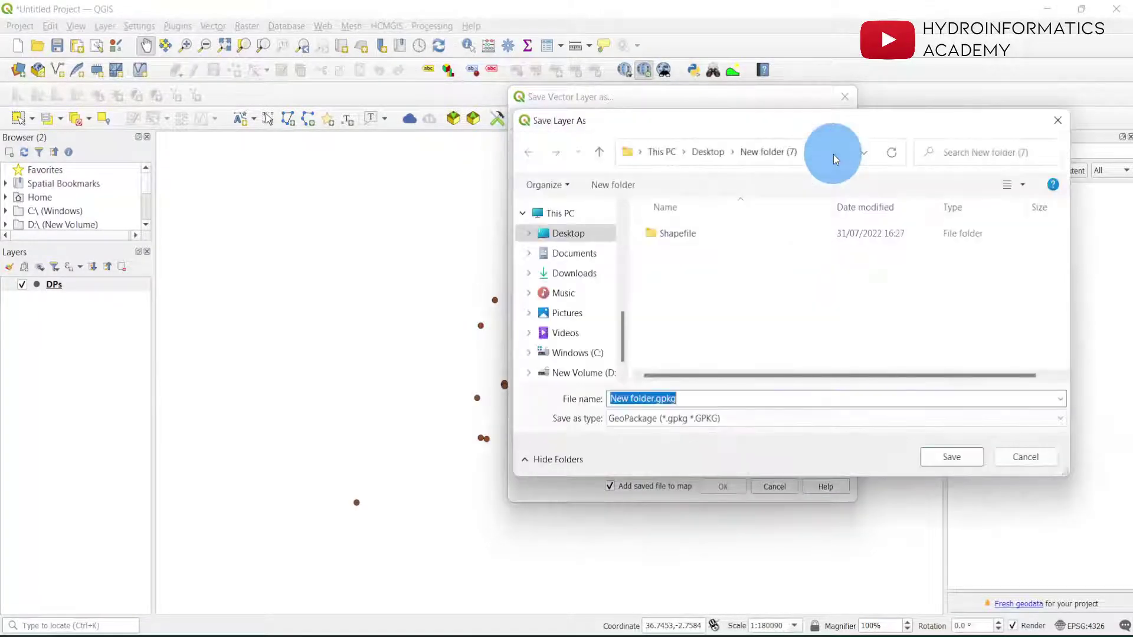
pyautogui.rightClick(700, 274)
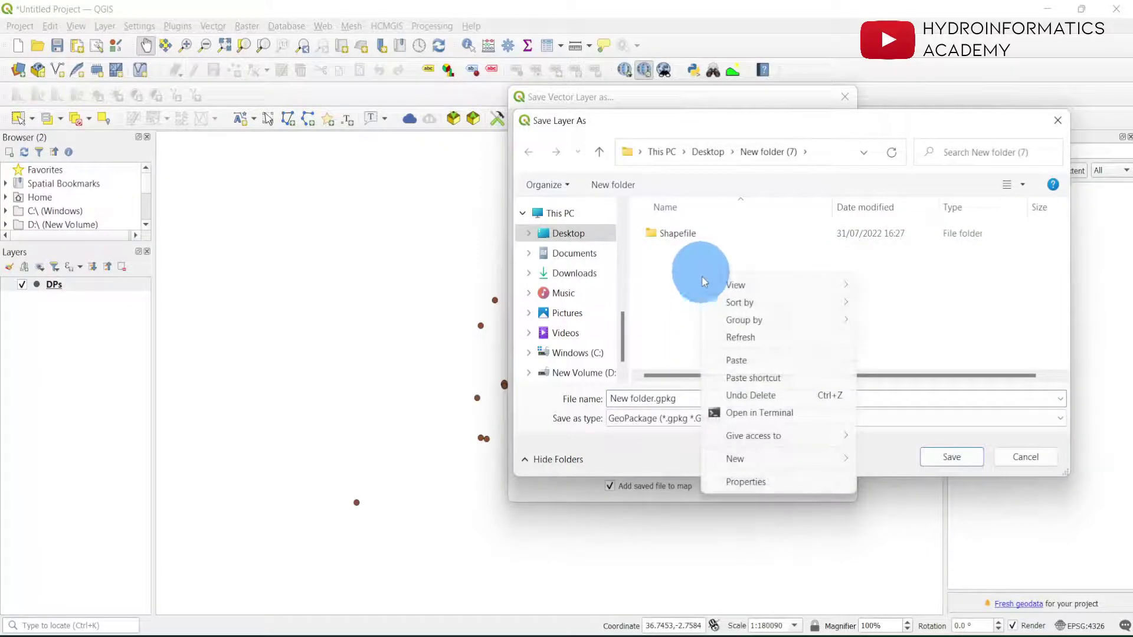
pyautogui.moveTo(794, 458)
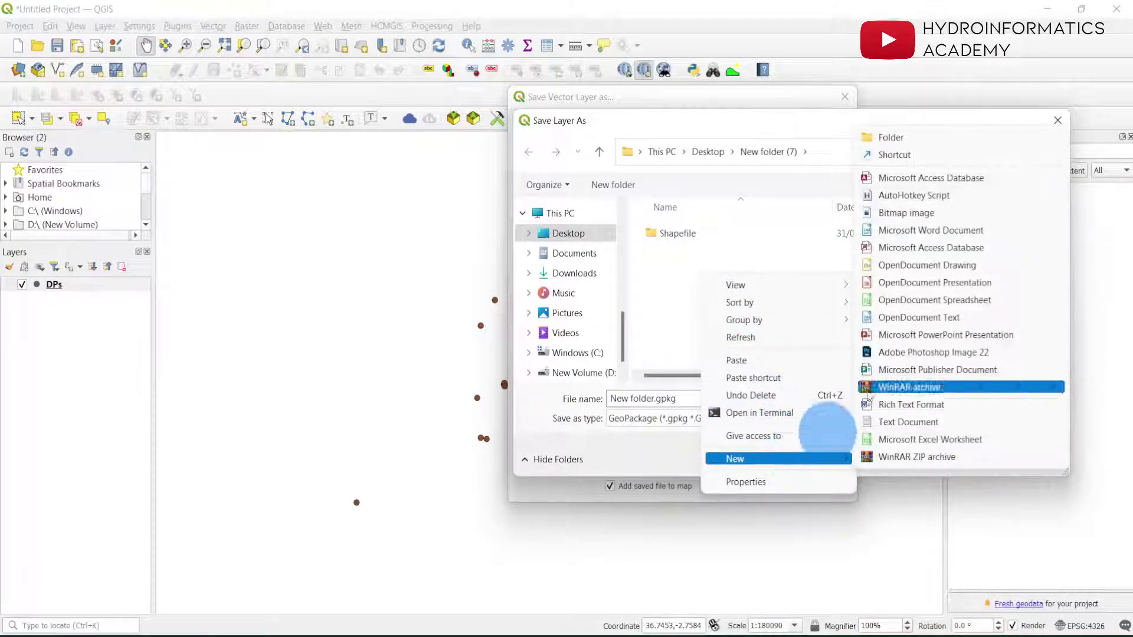
pyautogui.click(921, 137)
pyautogui.click(761, 304)
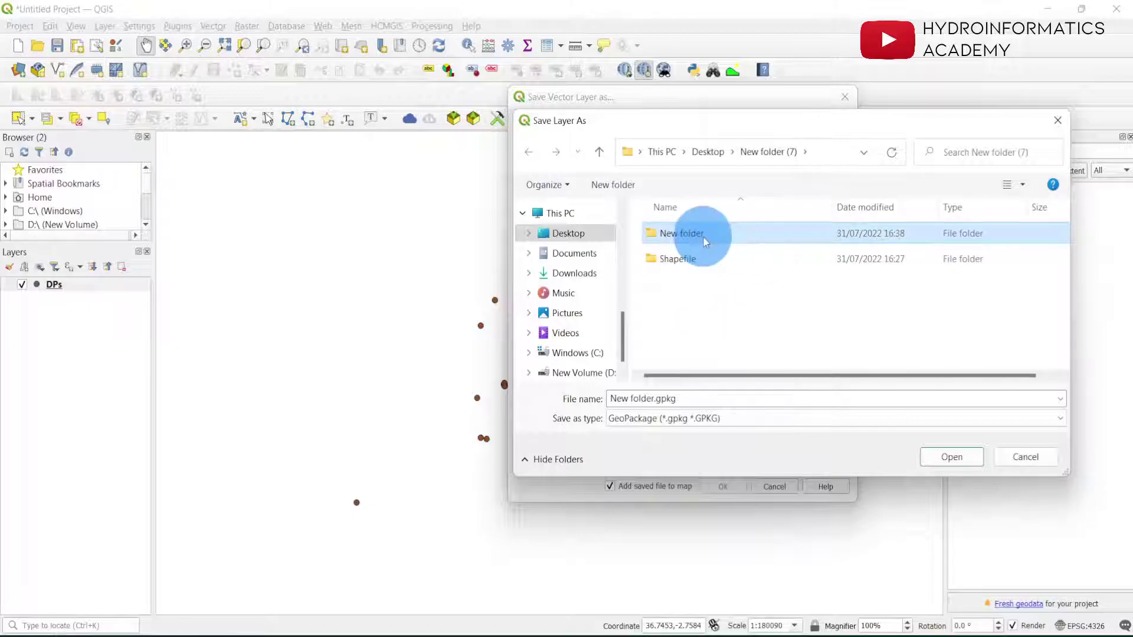
pyautogui.click(676, 235)
pyautogui.doubleClick(679, 234)
# Step: Name the output file xyzfile with GeoPackage type and confirm it
pyautogui.moveTo(685, 399); pyautogui.dragTo(610, 399)
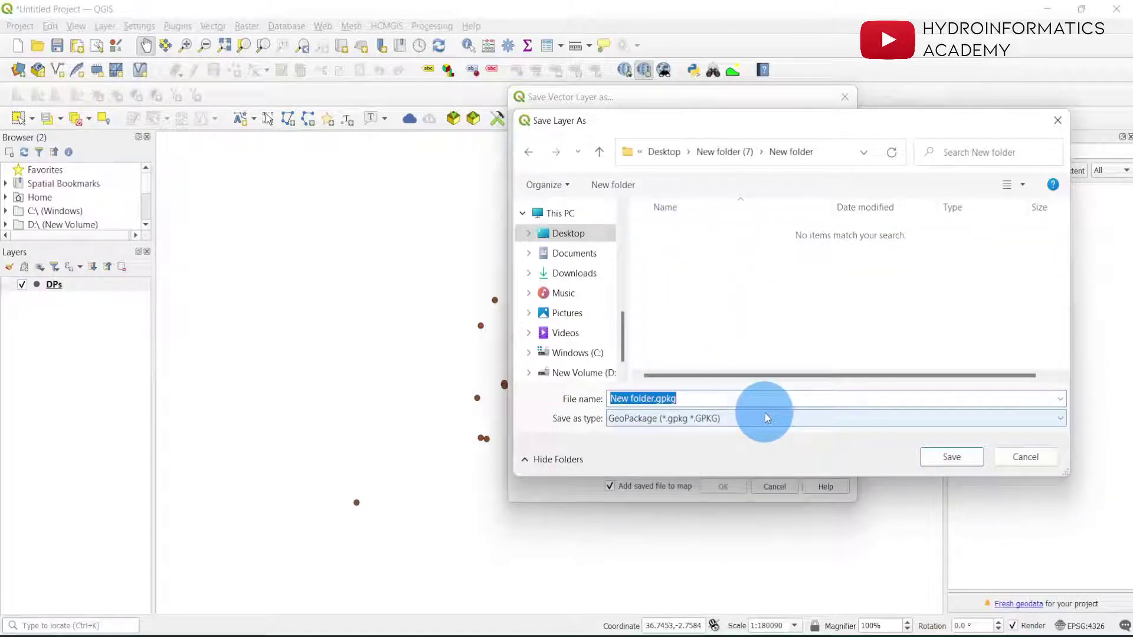
pyautogui.write('xy')
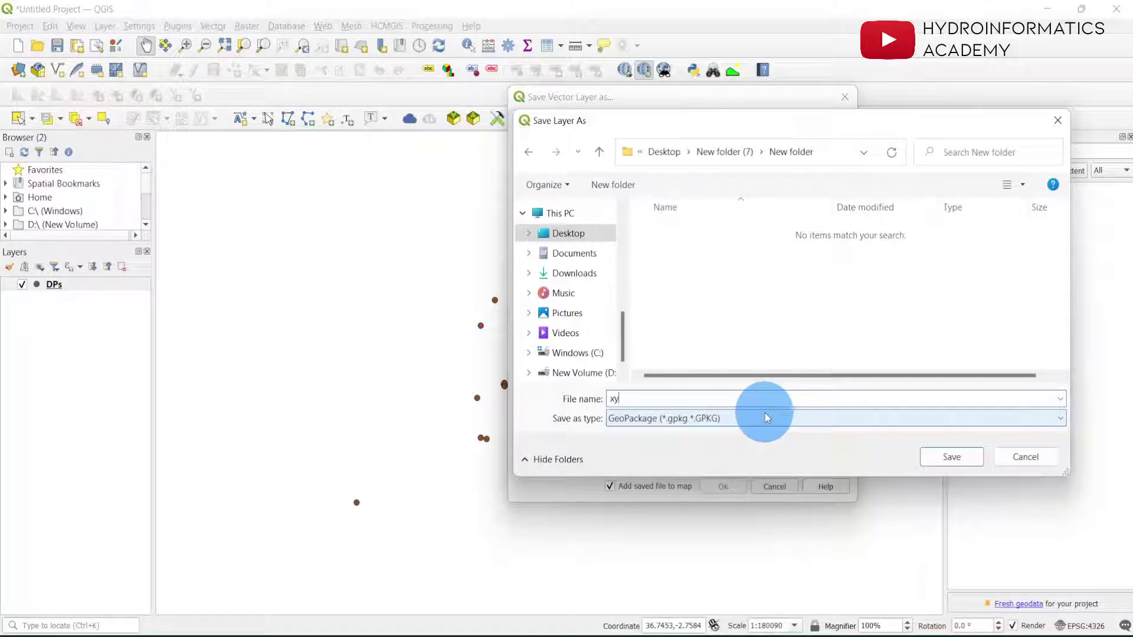
pyautogui.write('file')
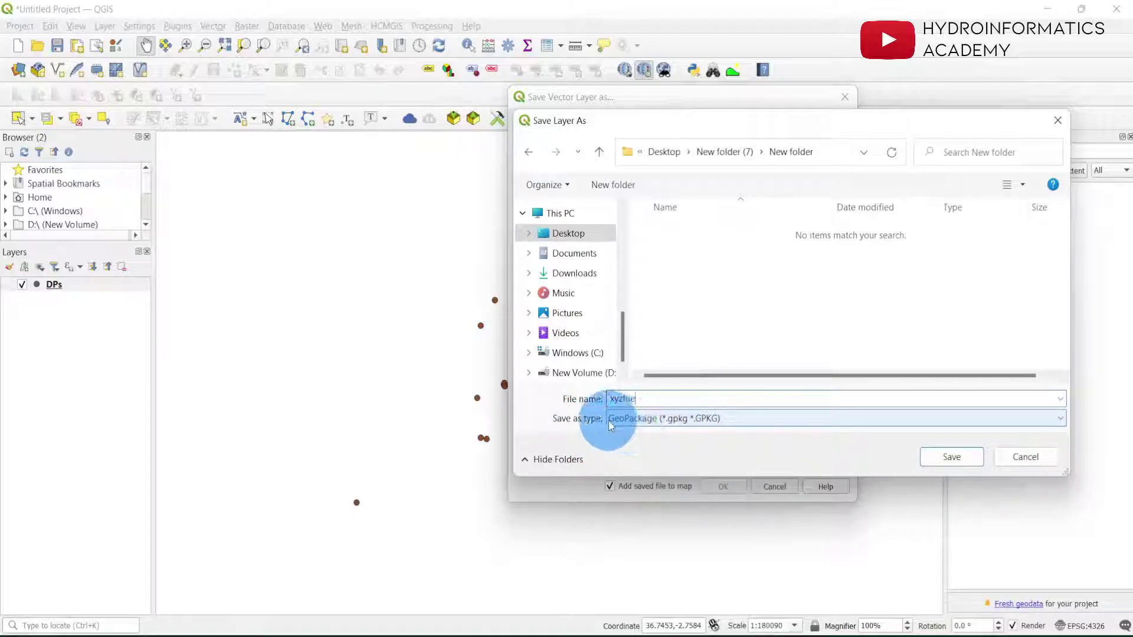
pyautogui.click(643, 424)
pyautogui.click(643, 433)
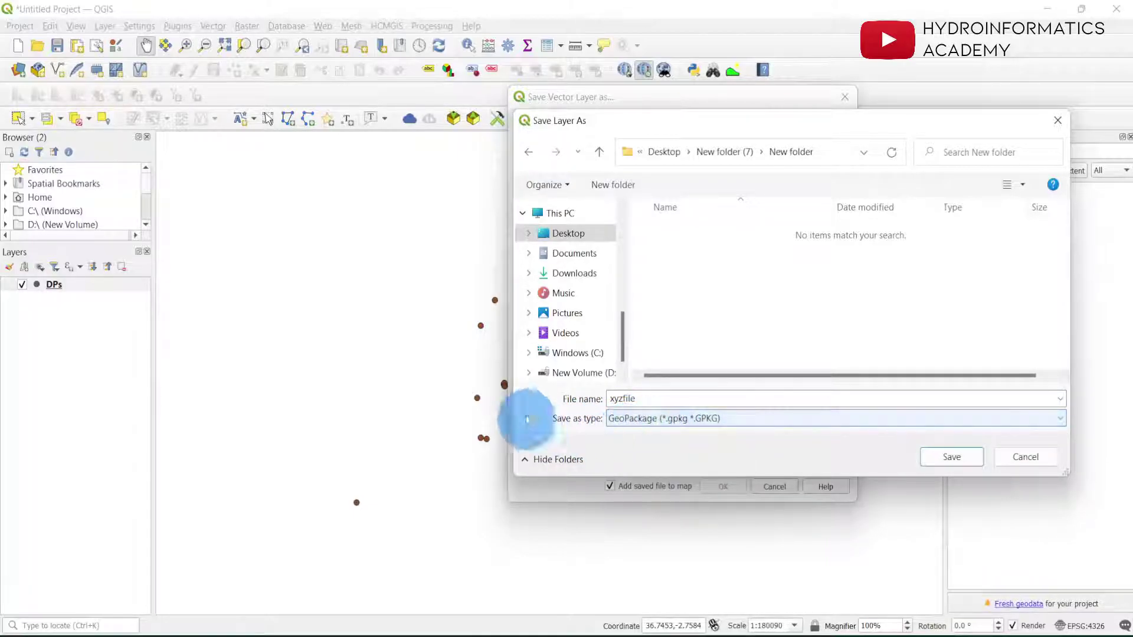
pyautogui.click(947, 460)
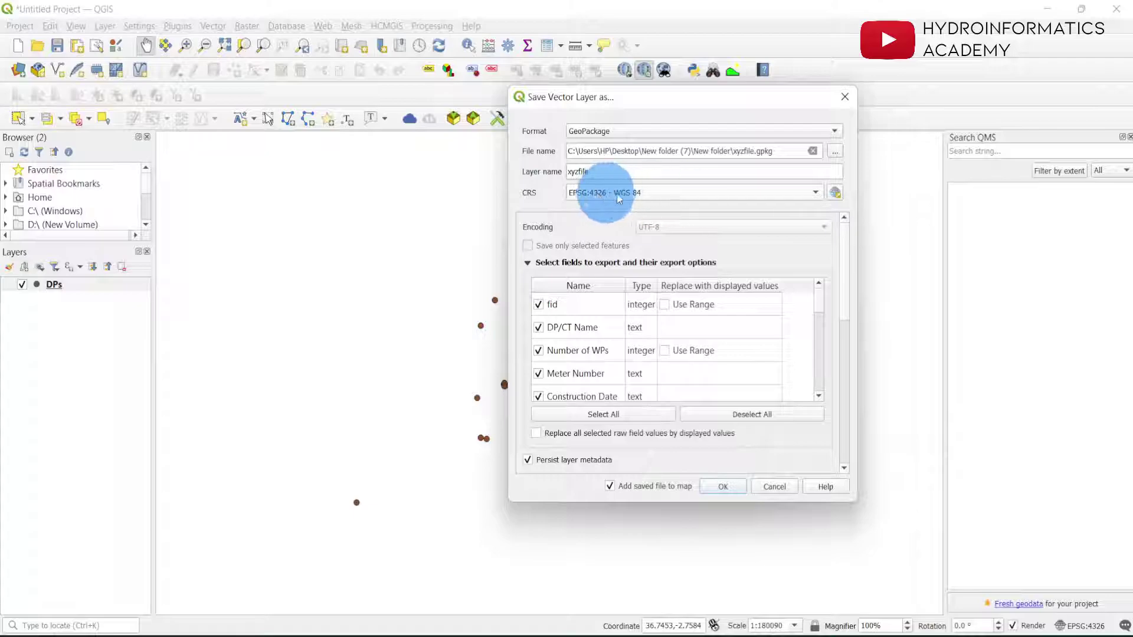
# Step: Keep CRS EPSG:4326 - WGS 84, export to xyzfile.gpkg, and switch to File Explorer
pyautogui.moveTo(638, 201)
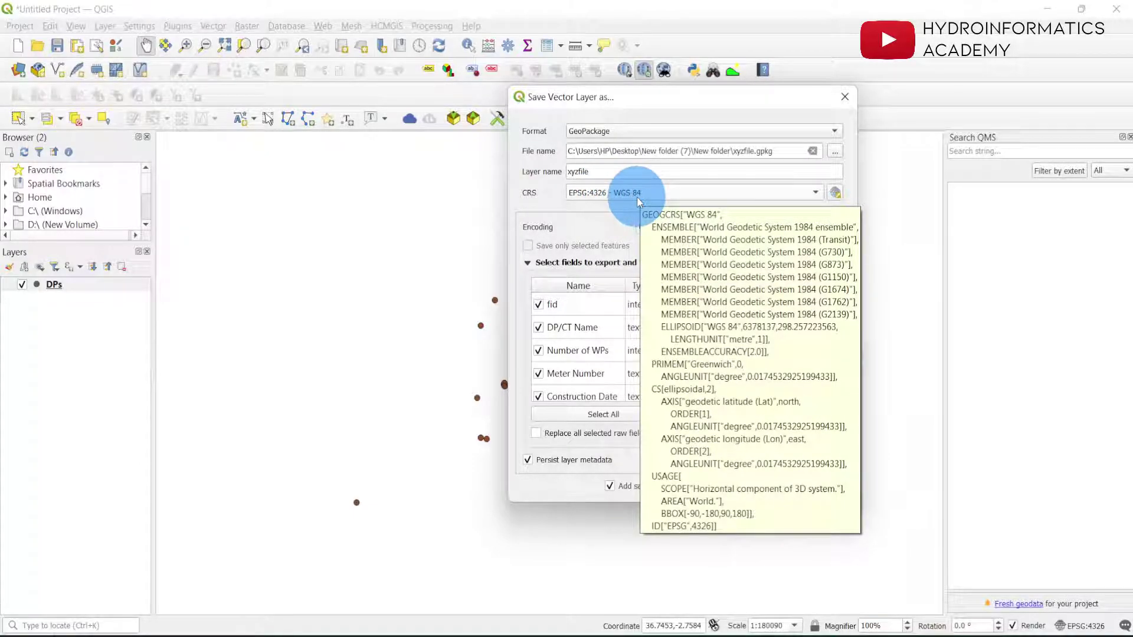
pyautogui.click(638, 201)
pyautogui.click(576, 193)
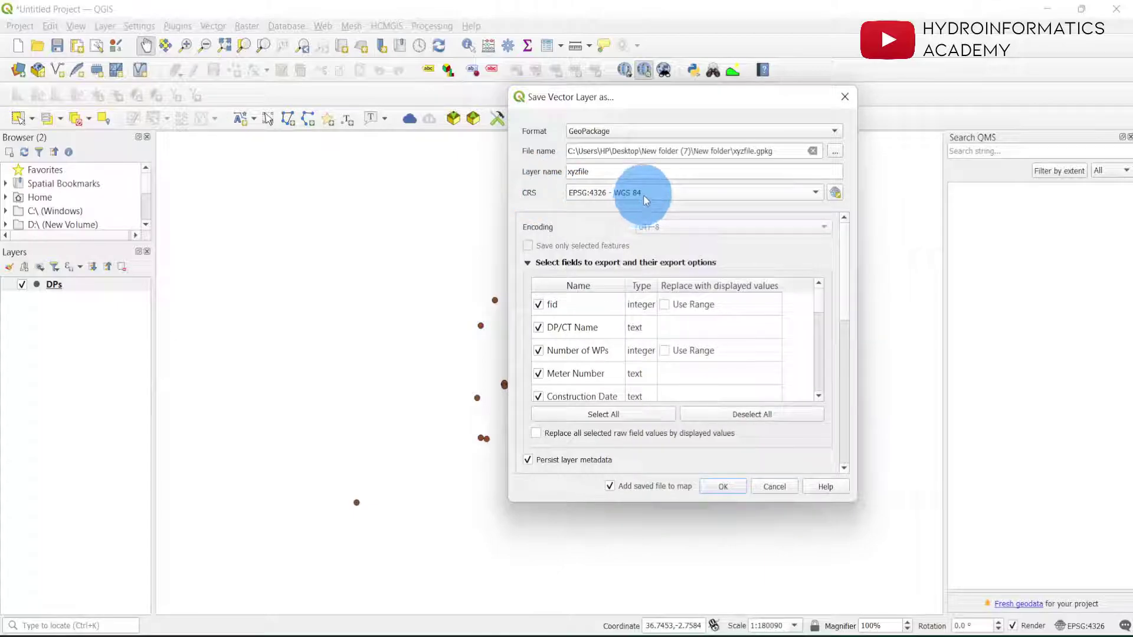
pyautogui.click(644, 200)
pyautogui.click(539, 196)
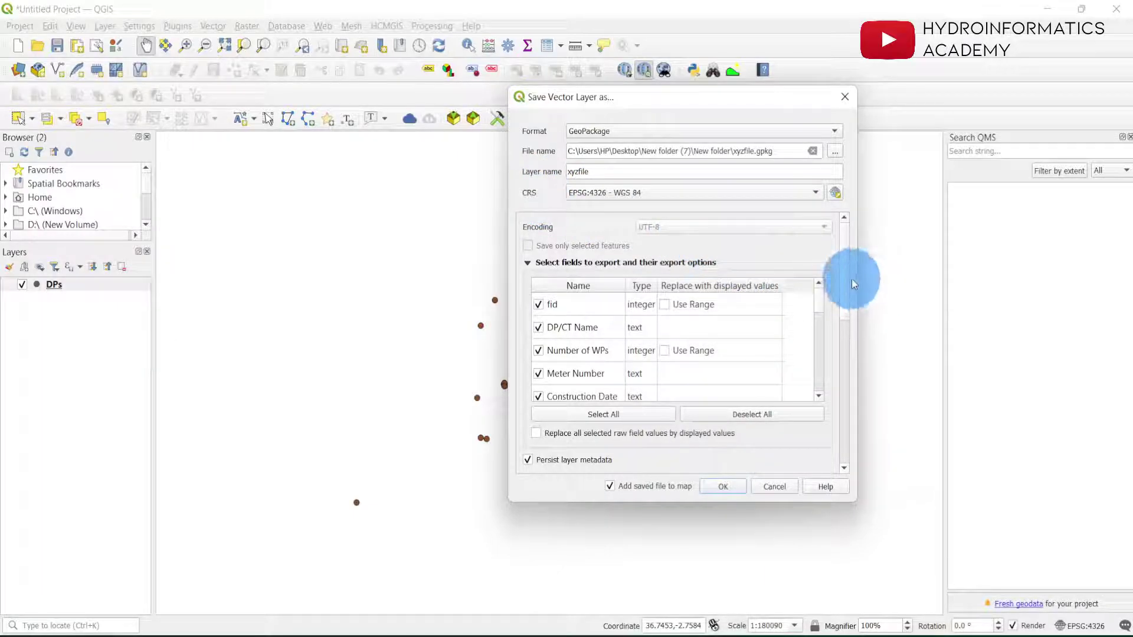
pyautogui.moveTo(843, 266); pyautogui.dragTo(853, 242)
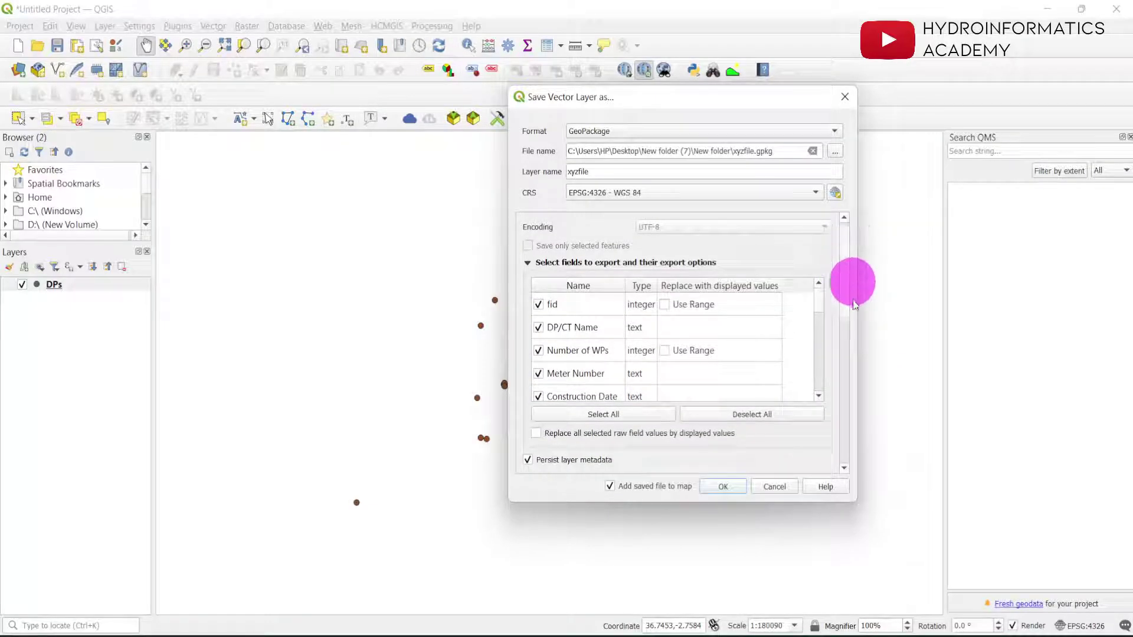
pyautogui.moveTo(853, 304); pyautogui.dragTo(840, 250)
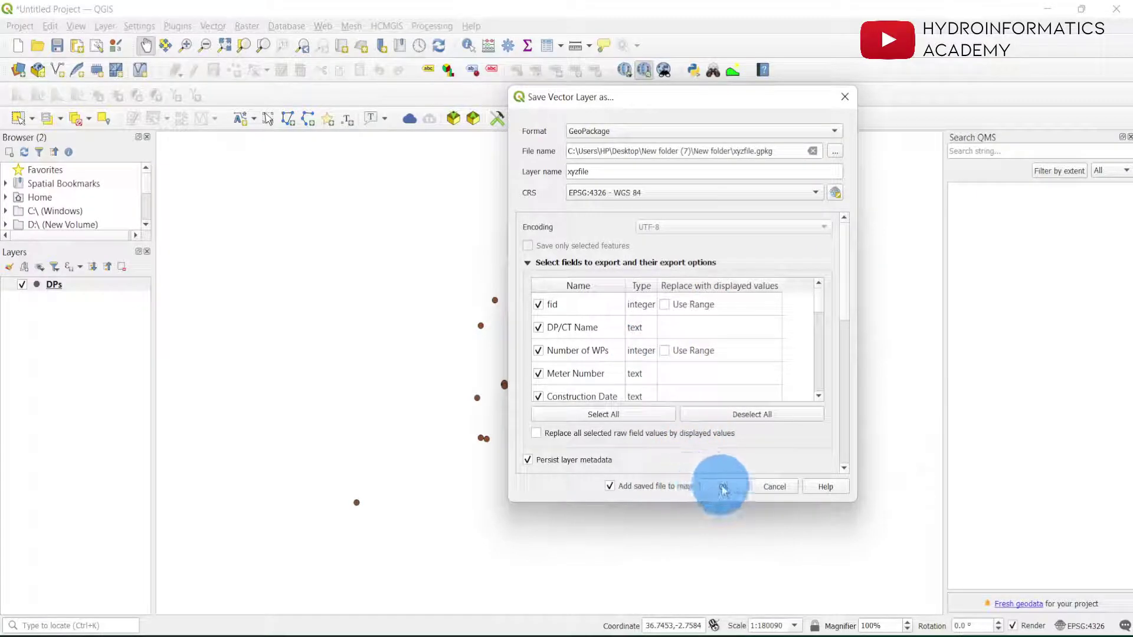
pyautogui.click(723, 488)
pyautogui.click(473, 625)
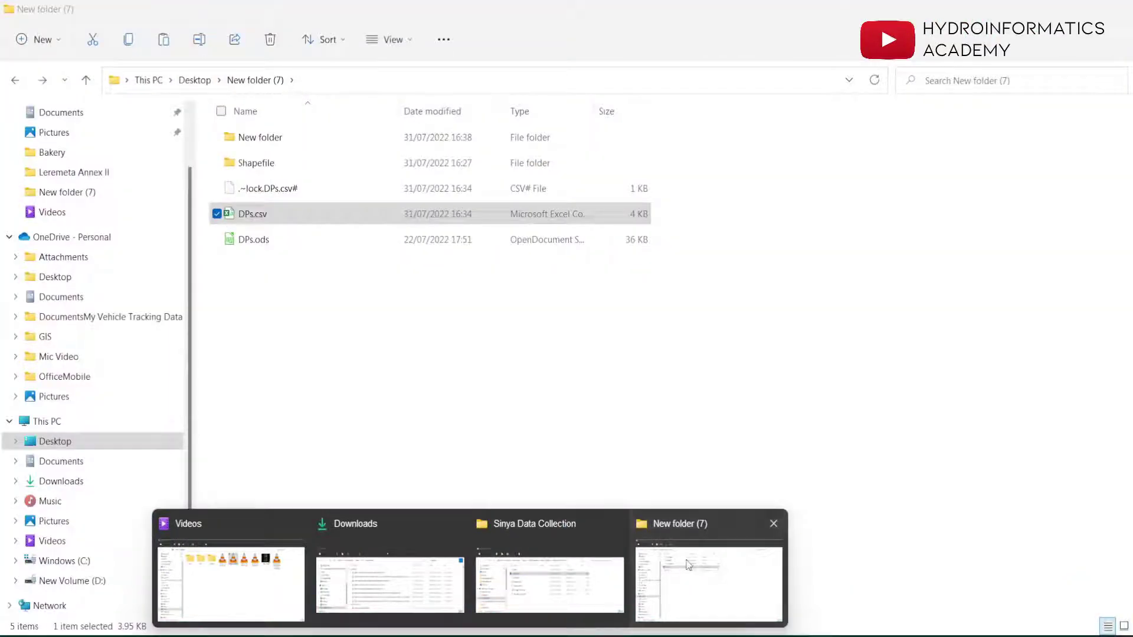
# Step: Open the New folder subfolder and select the three xyzfile files
pyautogui.click(708, 582)
pyautogui.doubleClick(265, 144)
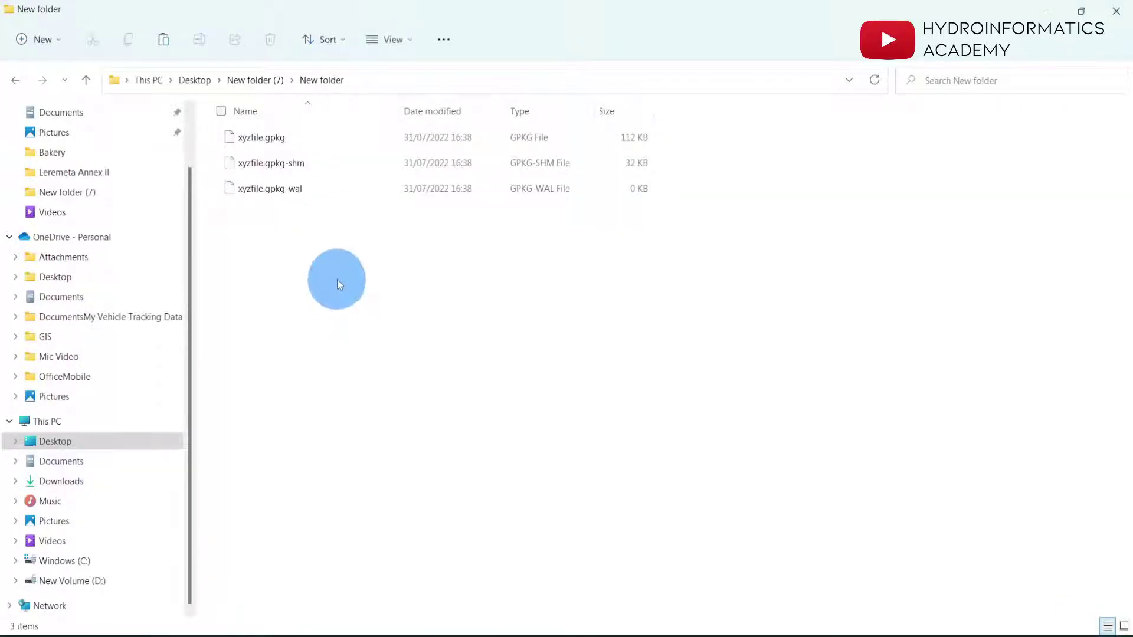
pyautogui.moveTo(392, 284); pyautogui.dragTo(223, 124)
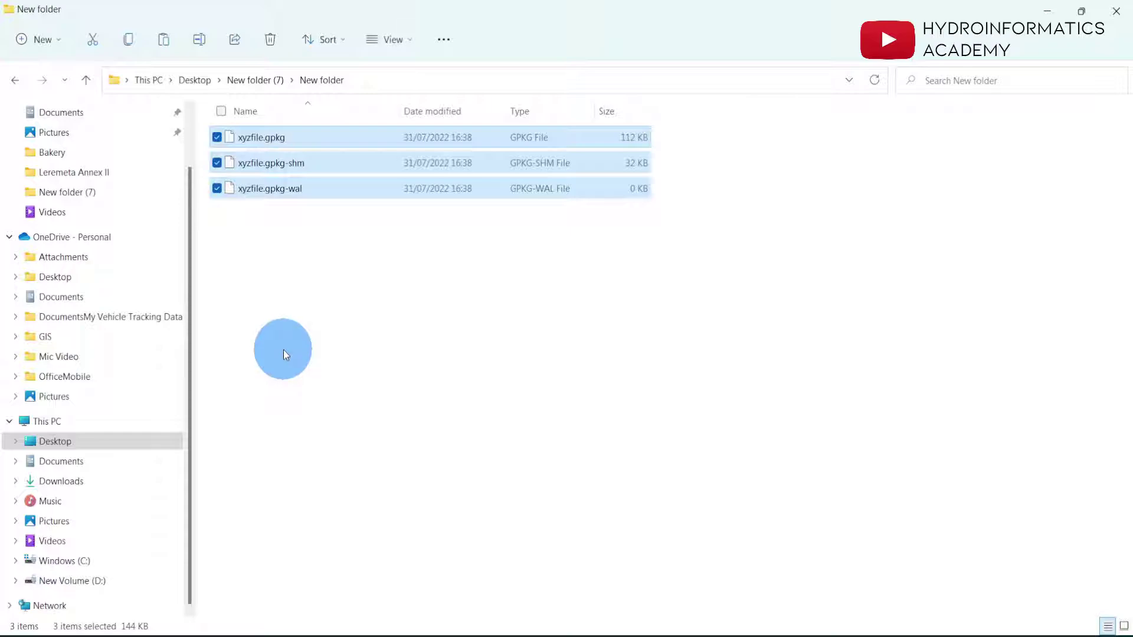
# Step: Back in QGIS, uncheck the existing layers to hide them
pyautogui.click(776, 629)
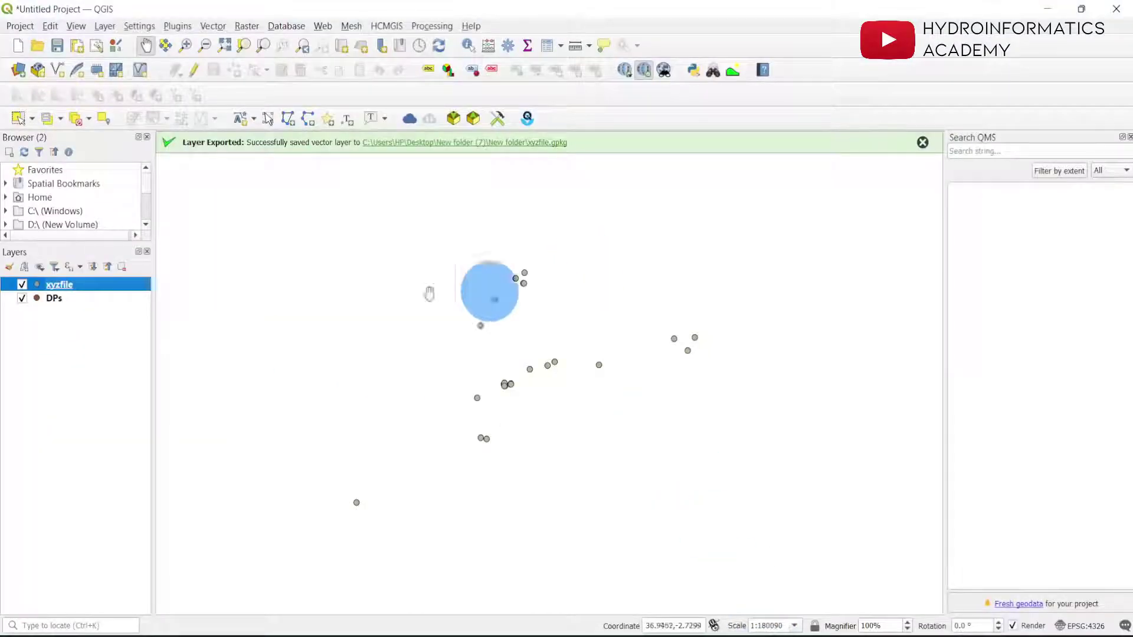
pyautogui.click(22, 306)
pyautogui.click(22, 285)
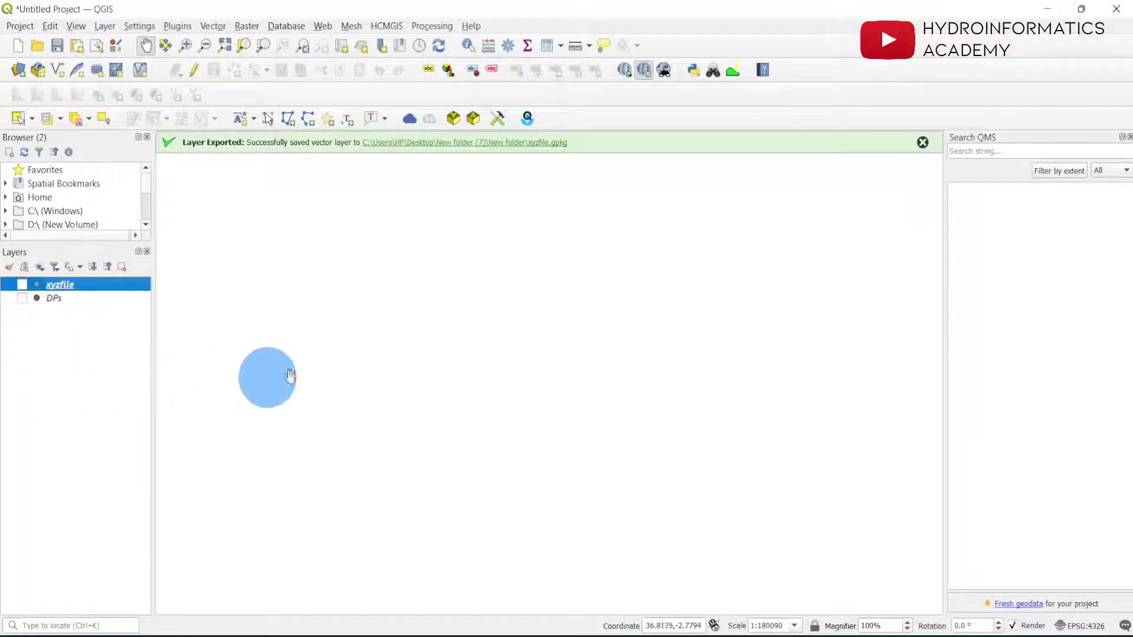
# Step: Drag the xyzfile files onto the QGIS map and dismiss the invalid data source warning
pyautogui.click(470, 629)
pyautogui.click(655, 575)
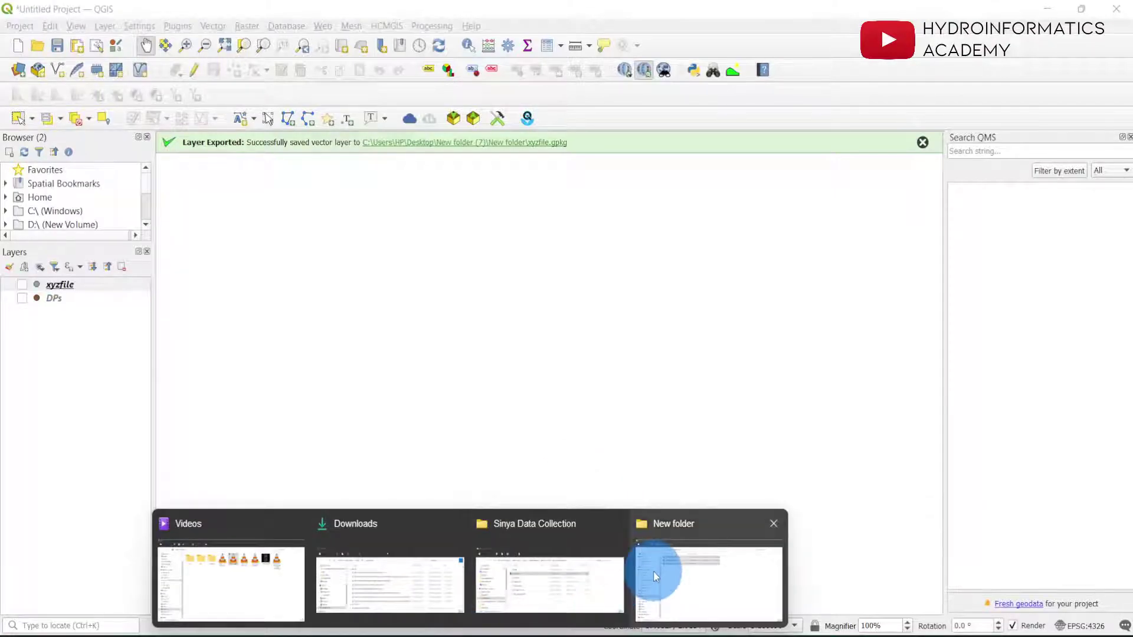
pyautogui.click(351, 6)
pyautogui.moveTo(351, 6); pyautogui.dragTo(804, 72)
pyautogui.moveTo(750, 214); pyautogui.dragTo(287, 354)
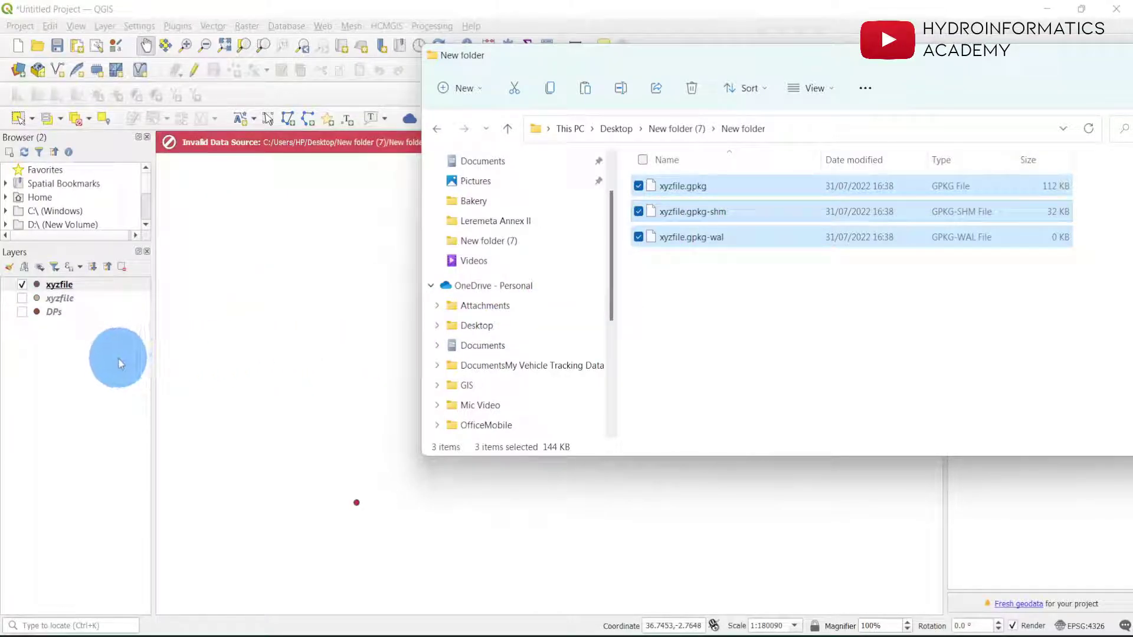
pyautogui.click(106, 367)
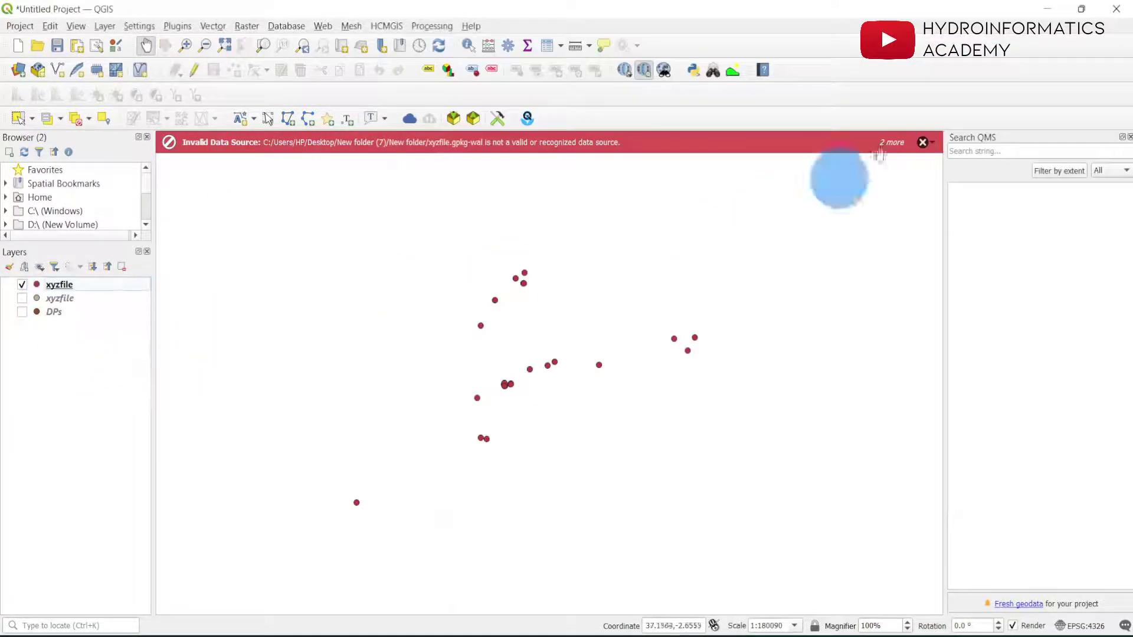
pyautogui.click(923, 142)
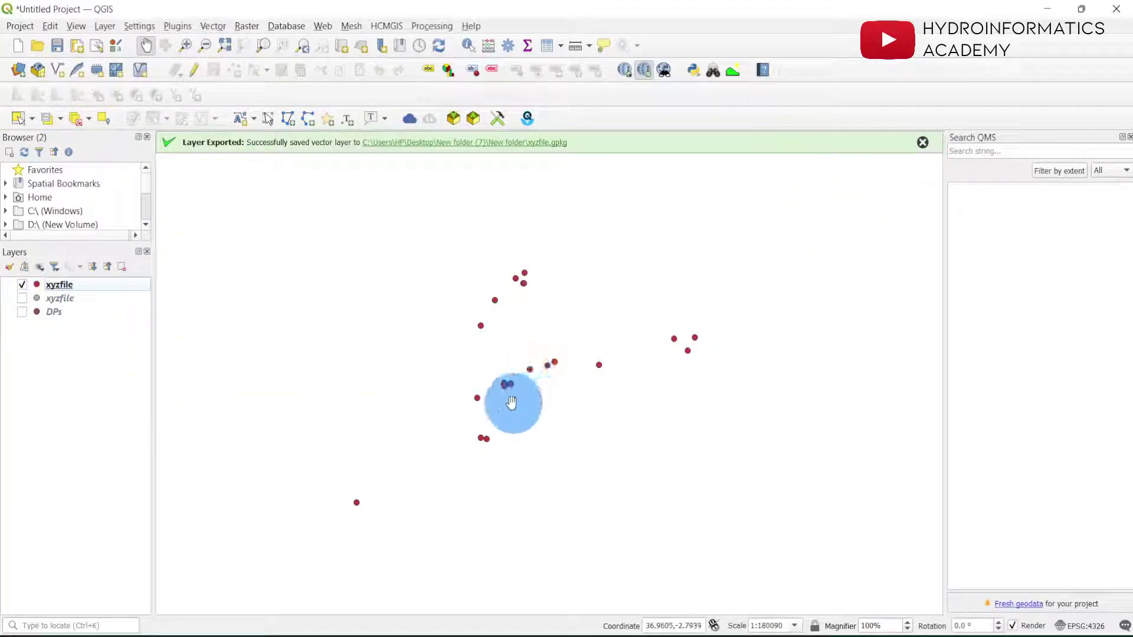
# Step: Open the xyzfile layer's attribute table and scroll through its 24 distribution-point records and fields
pyautogui.rightClick(109, 294)
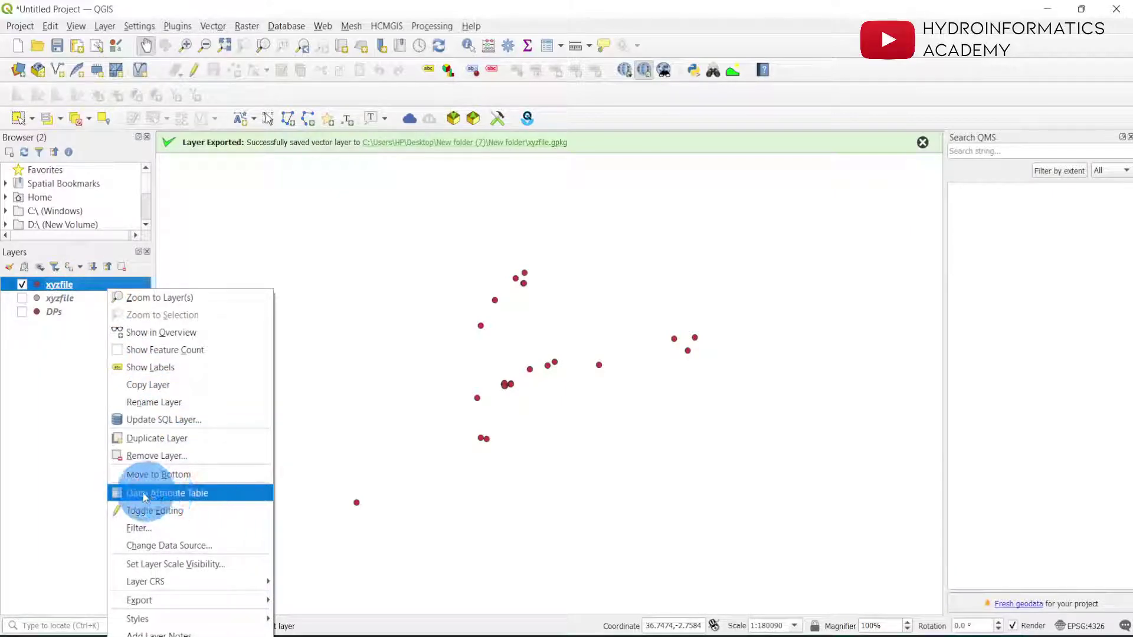
pyautogui.click(195, 493)
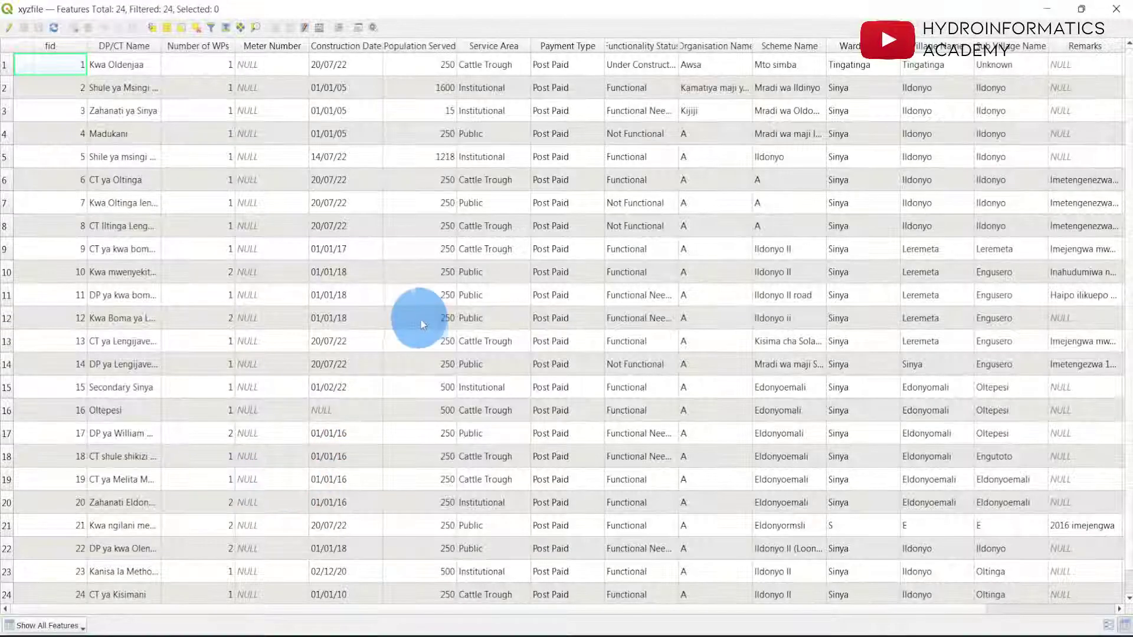
pyautogui.scroll(-1, 493, 331)
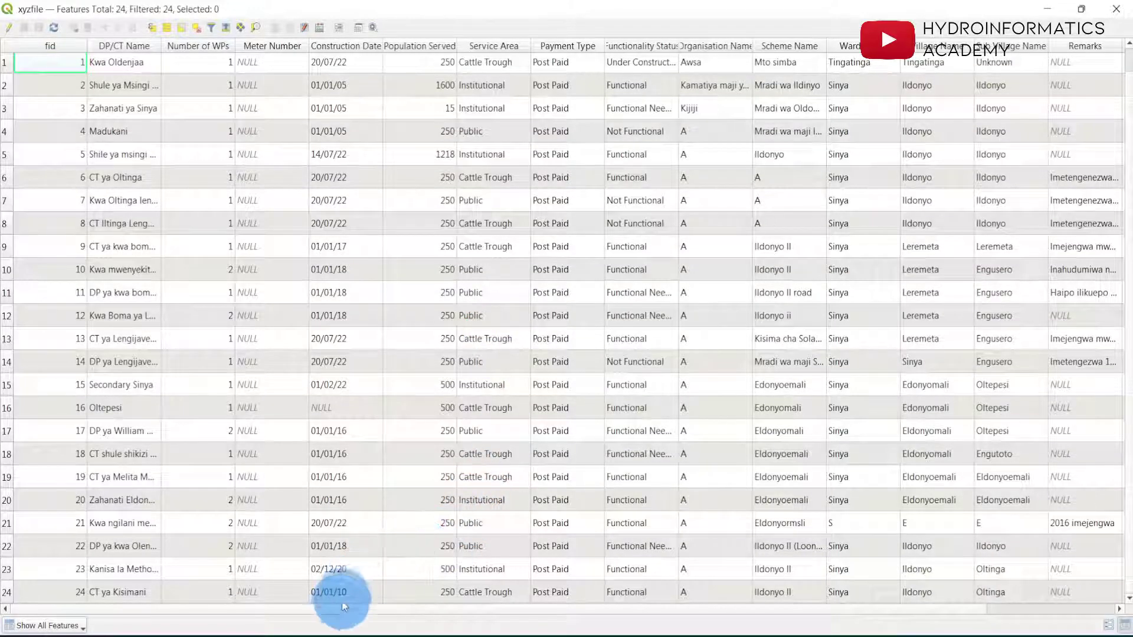
pyautogui.moveTo(345, 607); pyautogui.dragTo(328, 627)
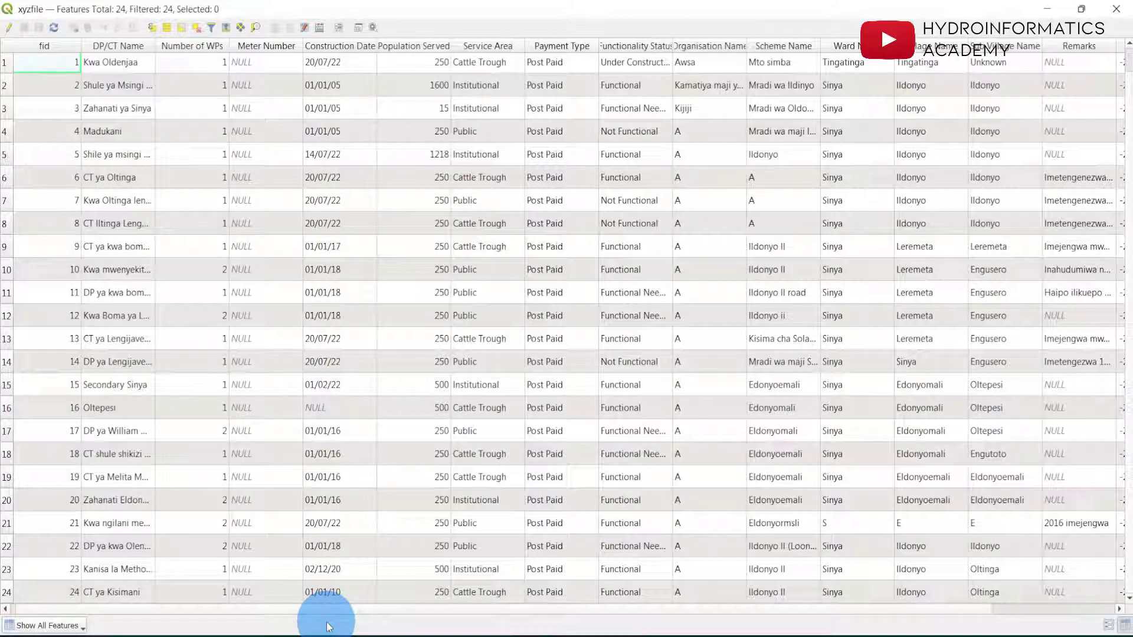